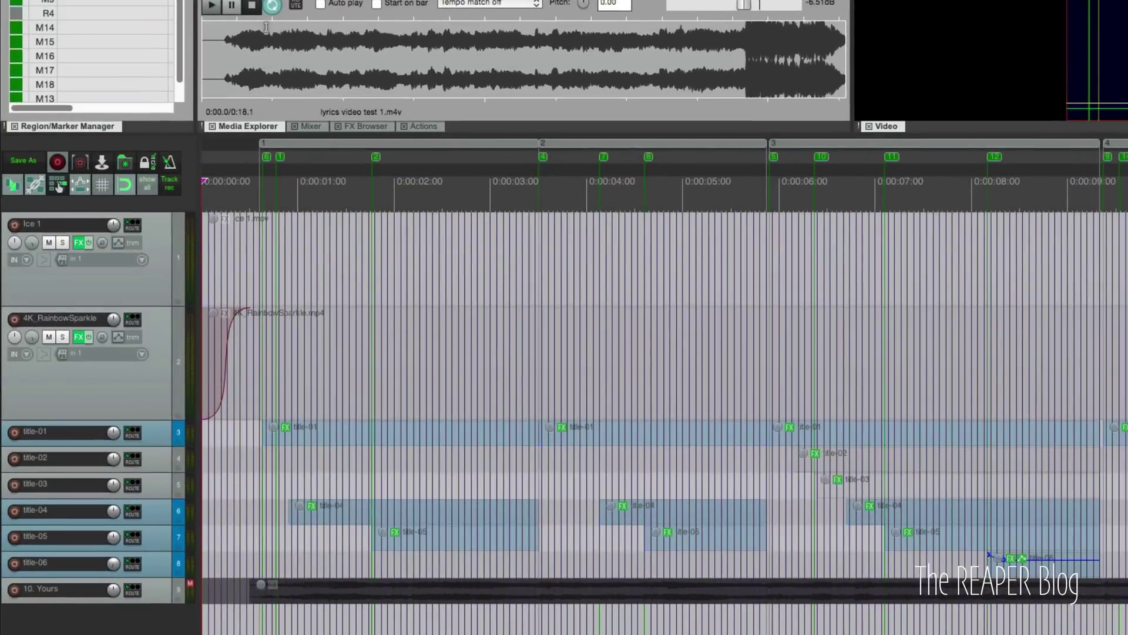
Mute the Ice 1 and 4K_RainbowSparkle video tracks, and select the tracks title-01 through title-06.
{"action": "left_click", "coordinate": [48, 243]}
{"action": "left_click", "coordinate": [49, 336]}
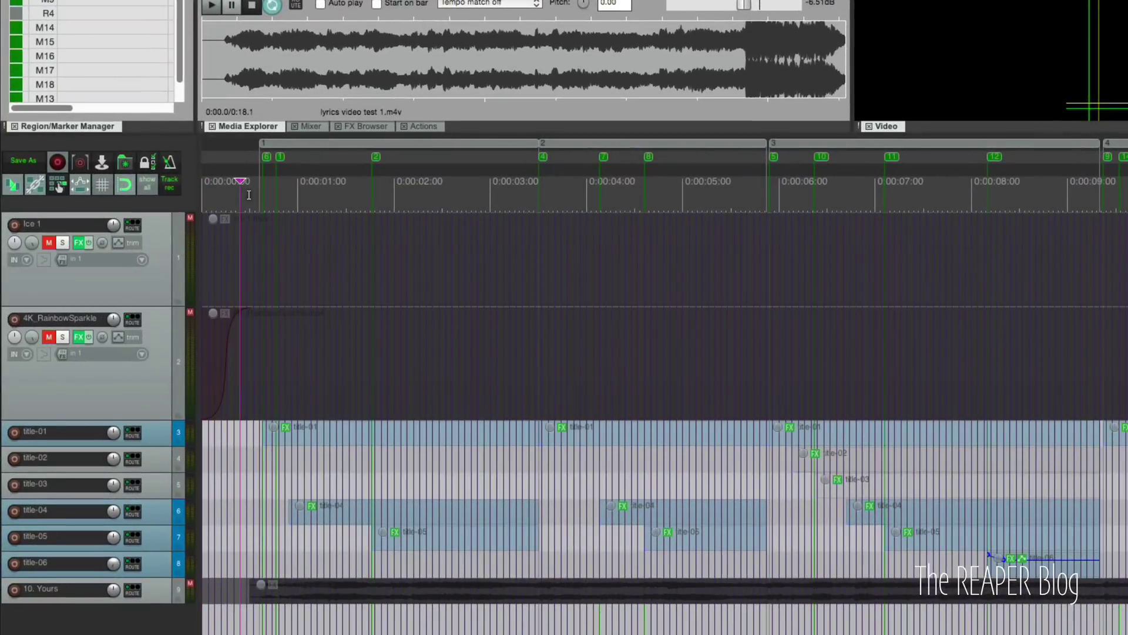
{"action": "left_click", "coordinate": [149, 436]}
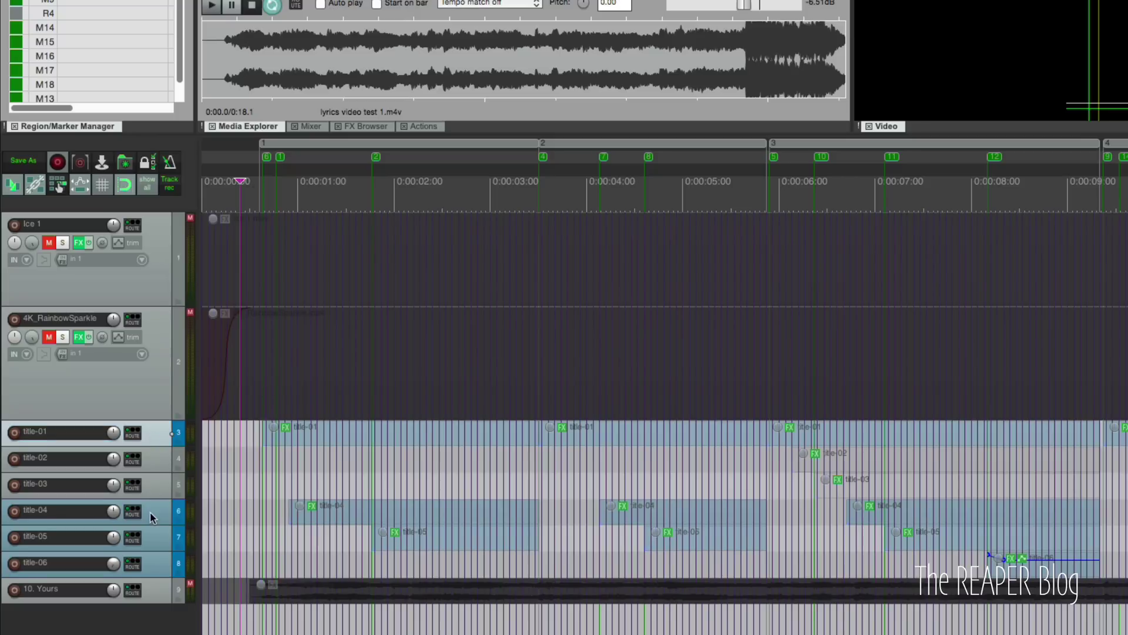
{"action": "left_click", "coordinate": [158, 565], "text": "shift"}
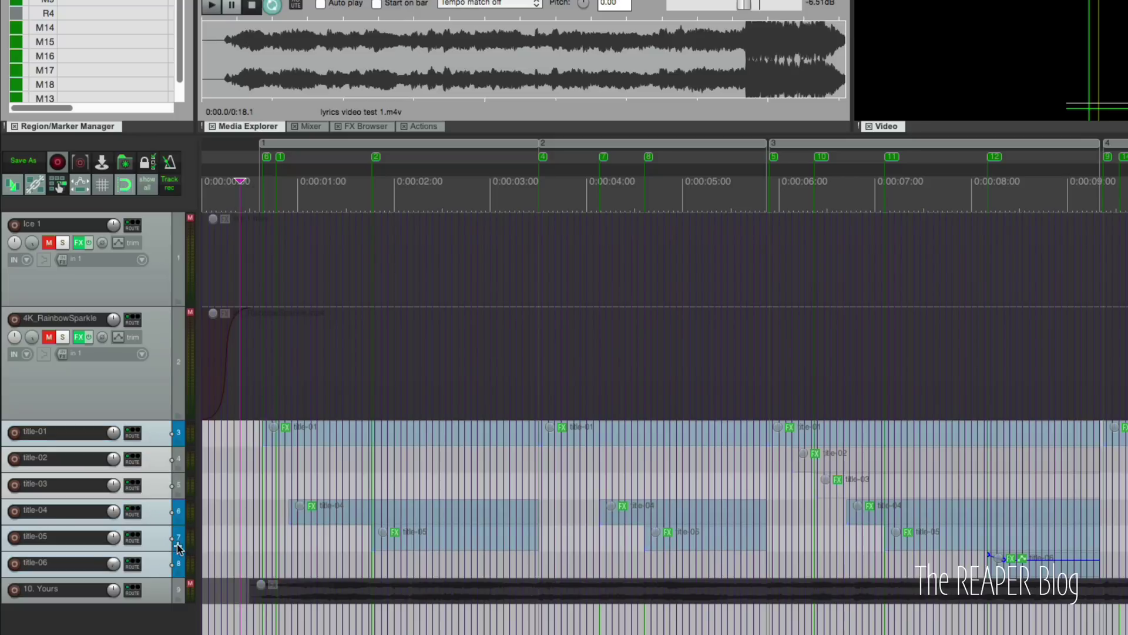
Move the playhead to the start of region 1 and review the time spans of regions 1 and 2 in turn.
{"action": "left_click", "coordinate": [283, 290]}
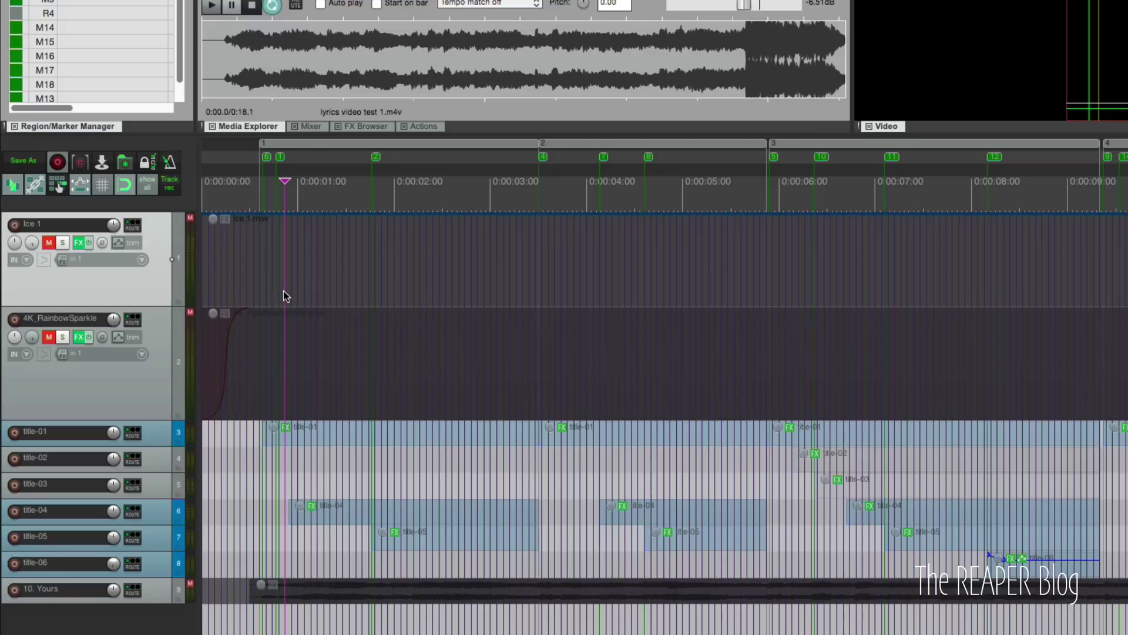
{"action": "left_click", "coordinate": [259, 203]}
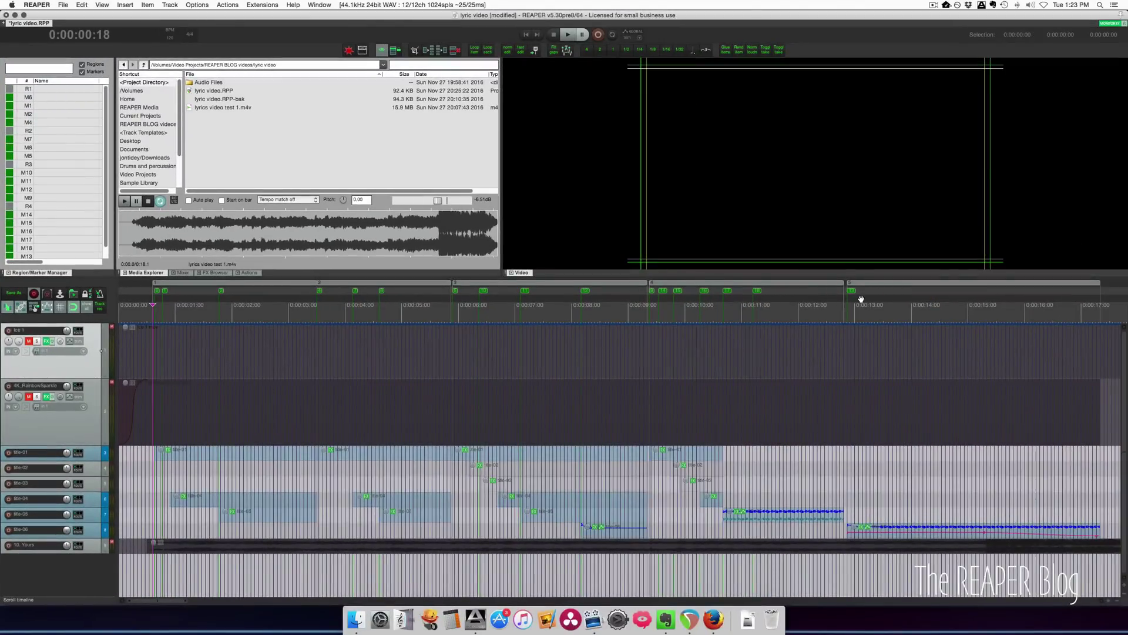
{"action": "double_click", "coordinate": [162, 284]}
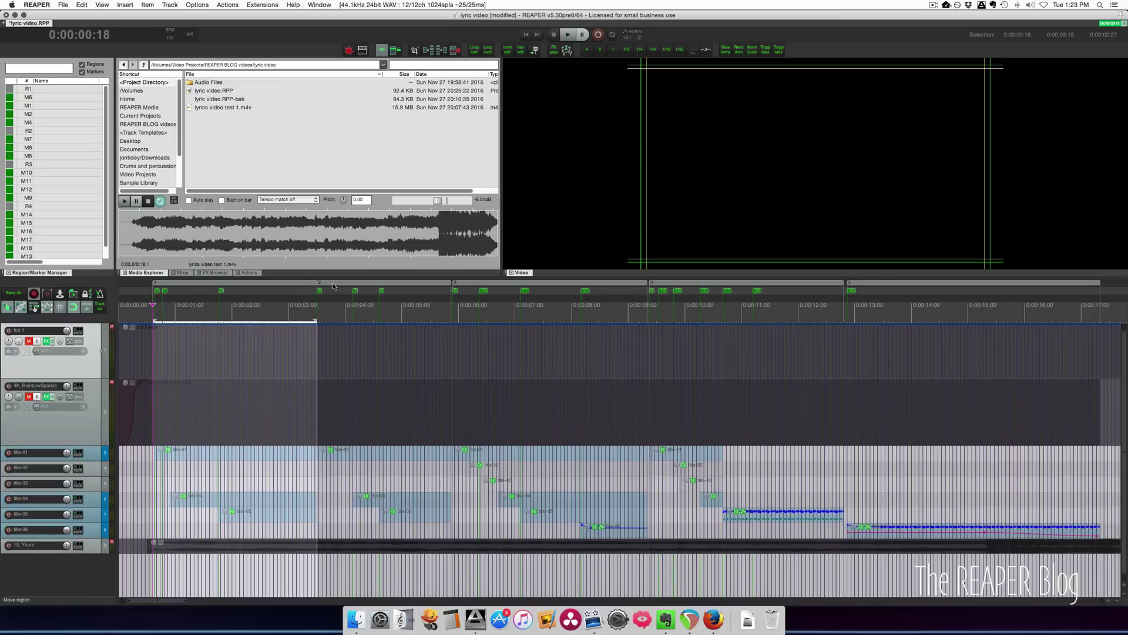
{"action": "left_click", "coordinate": [352, 284]}
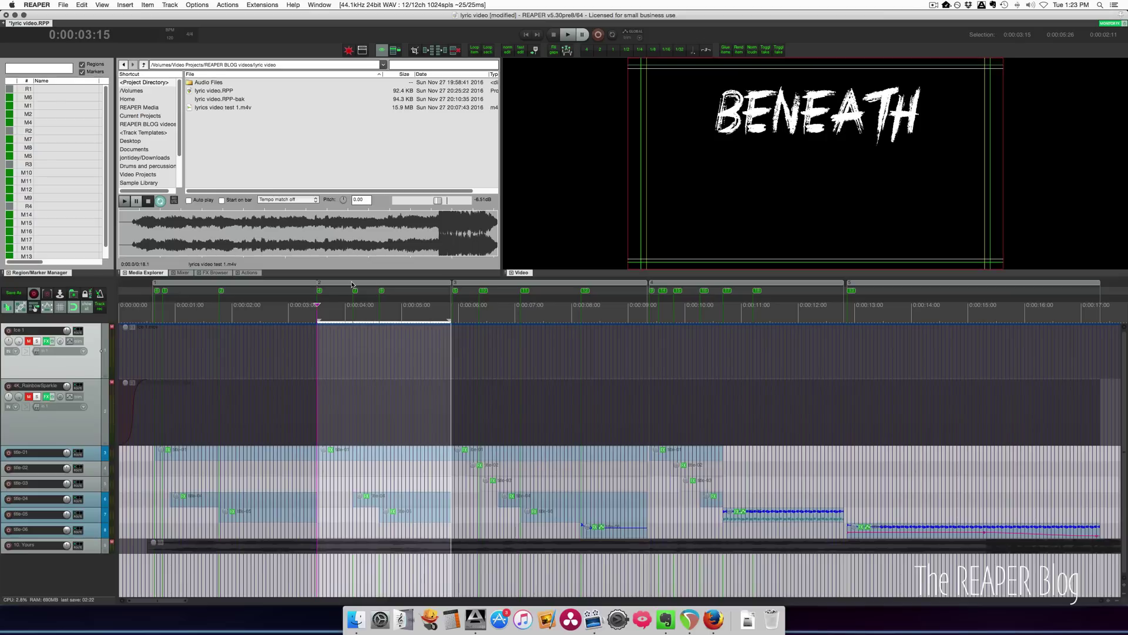
{"action": "left_click", "coordinate": [349, 307]}
Give the tracks title-01 through title-06 one shared random colour and select the first title-01 item.
{"action": "left_click", "coordinate": [289, 453]}
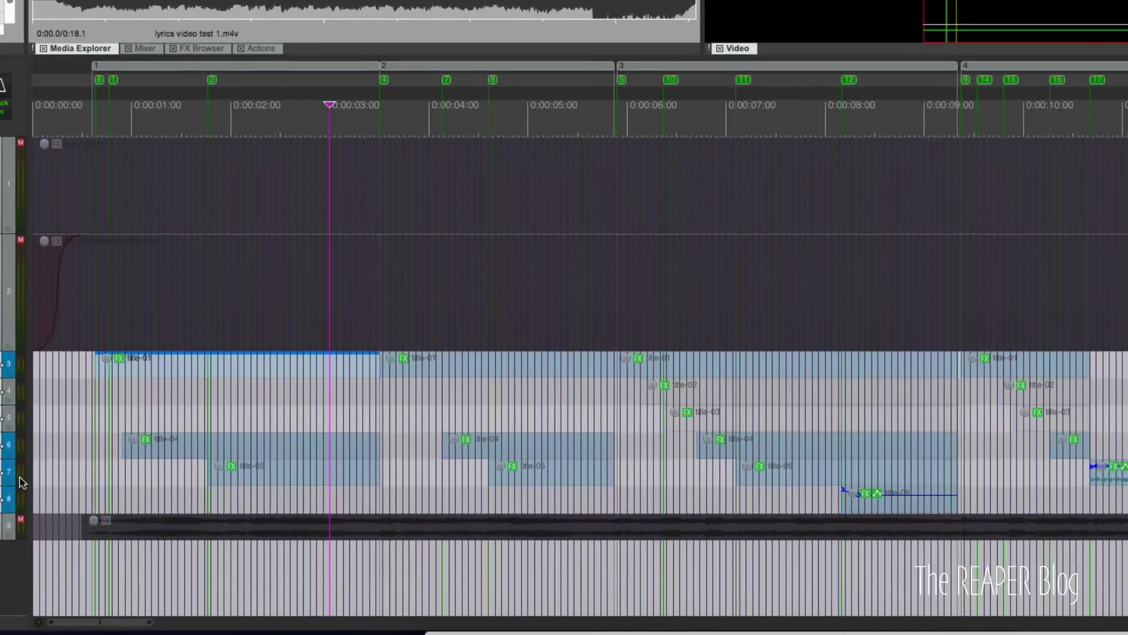
{"action": "key", "text": "shift+c"}
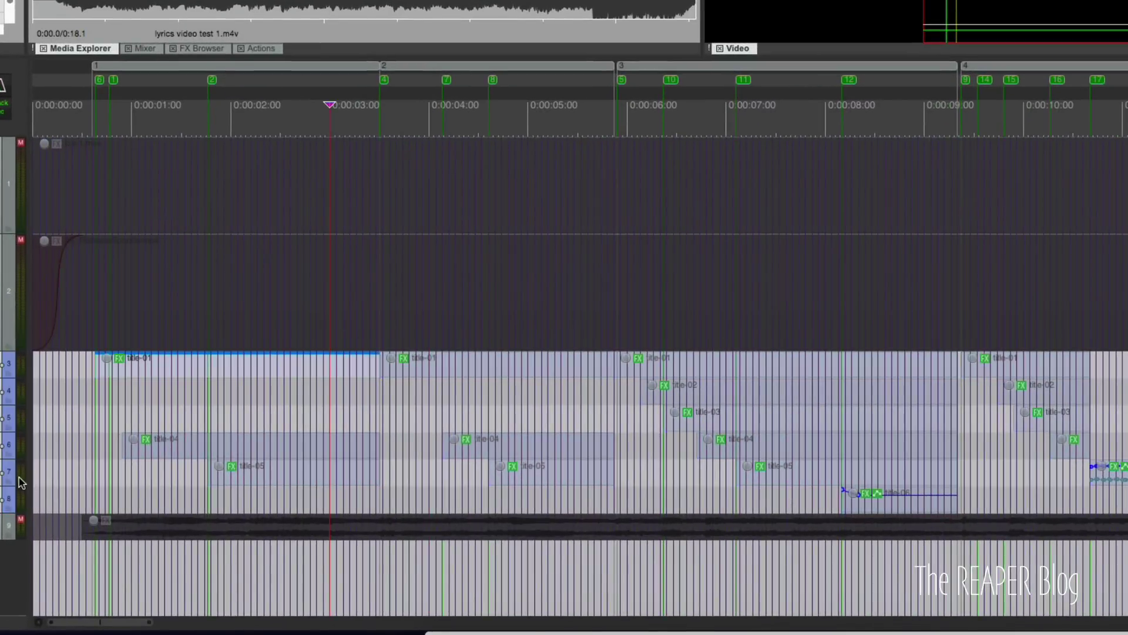
{"action": "left_click", "coordinate": [220, 361]}
Locate the Video processor among all plugins in the FX browser.
{"action": "scroll", "coordinate": [229, 392], "scroll_direction": "up", "scroll_amount": 3}
{"action": "left_click", "coordinate": [146, 352]}
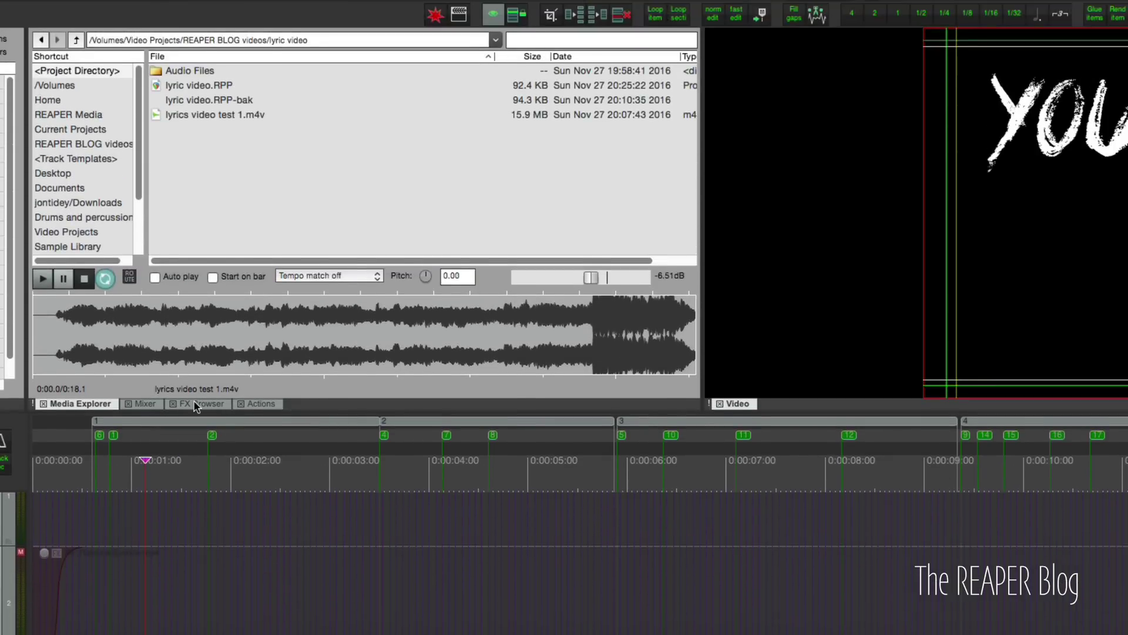
{"action": "left_click", "coordinate": [195, 404]}
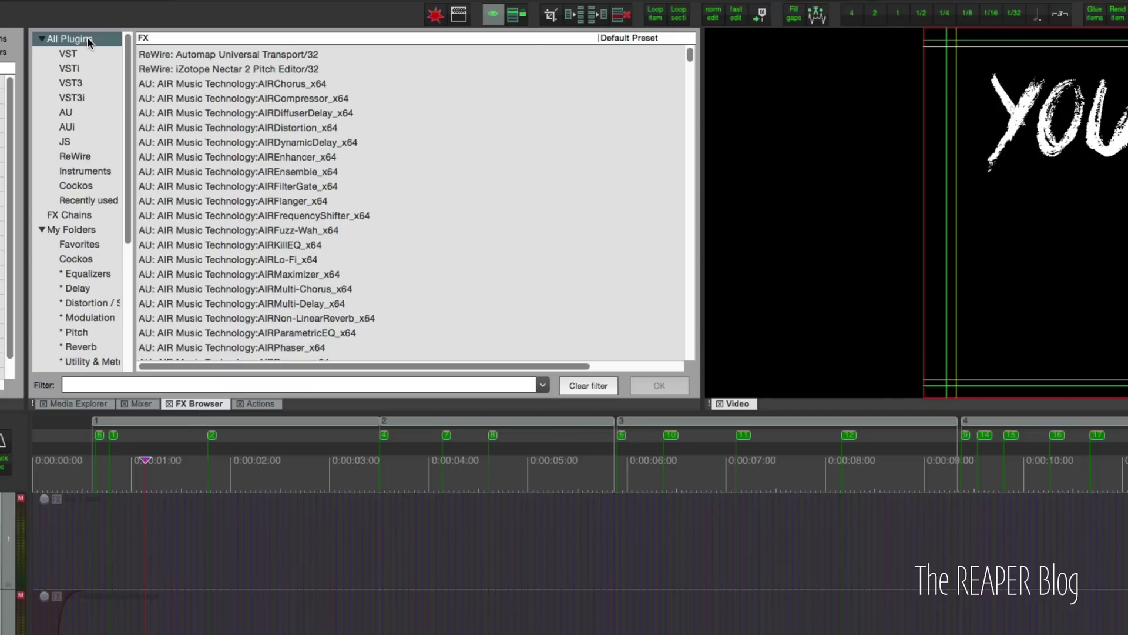
{"action": "scroll", "coordinate": [188, 177], "scroll_direction": "up", "scroll_amount": 1}
{"action": "left_click", "coordinate": [193, 52]}
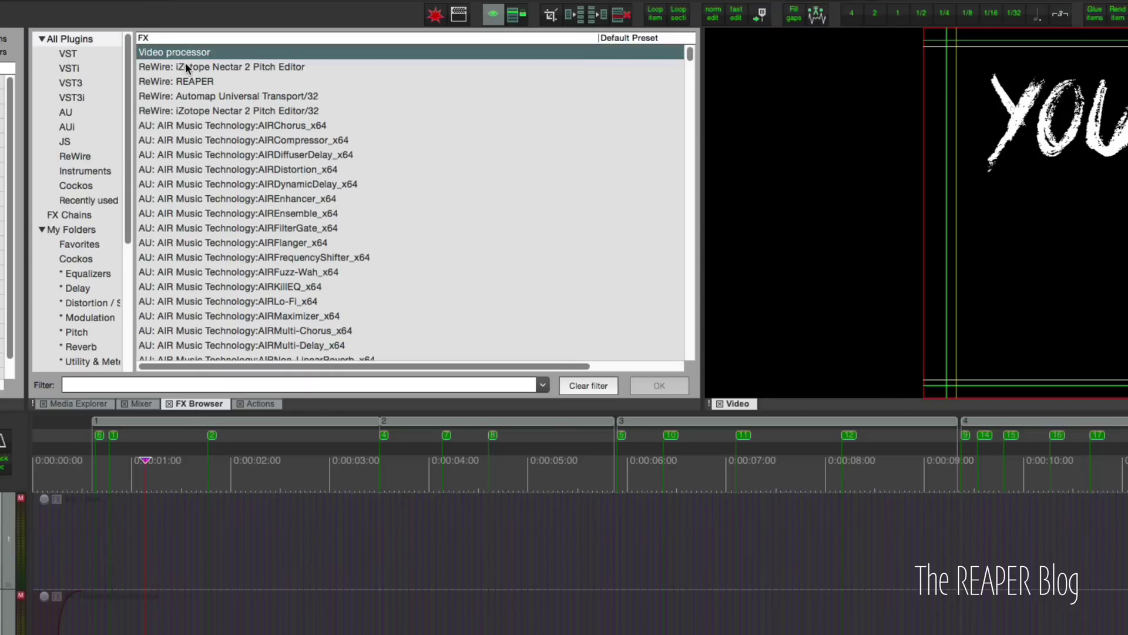
{"action": "left_click_drag", "start_coordinate": [194, 51], "coordinate": [237, 414]}
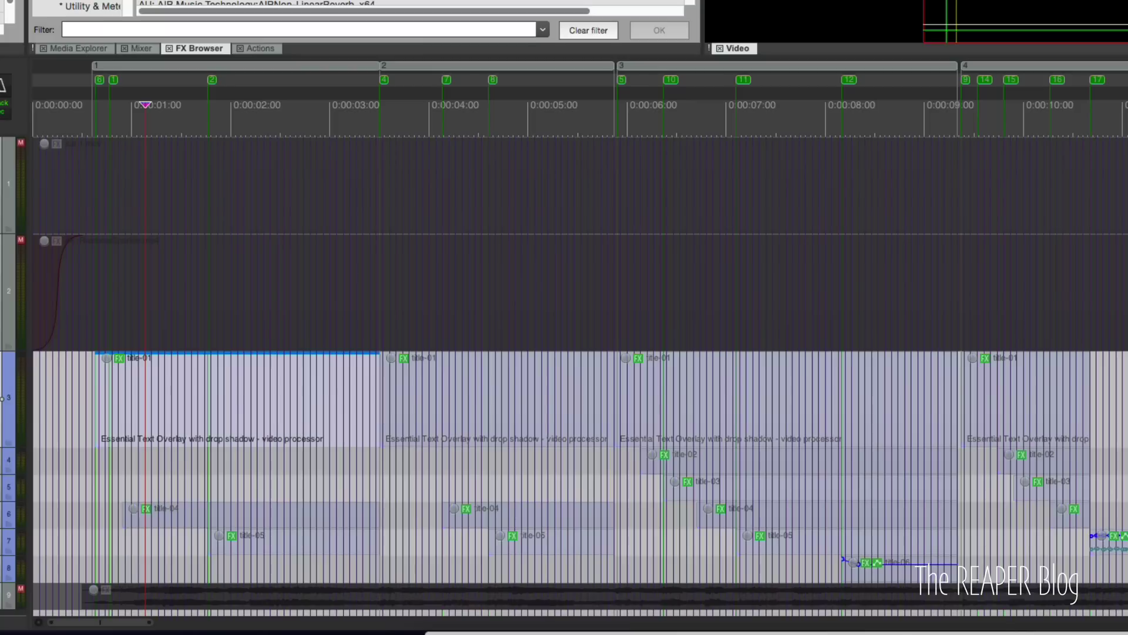
Open the first title-01 item's effects window and review the text overlay presets without changing the preset.
{"action": "left_click_drag", "start_coordinate": [419, 40], "coordinate": [119, 358]}
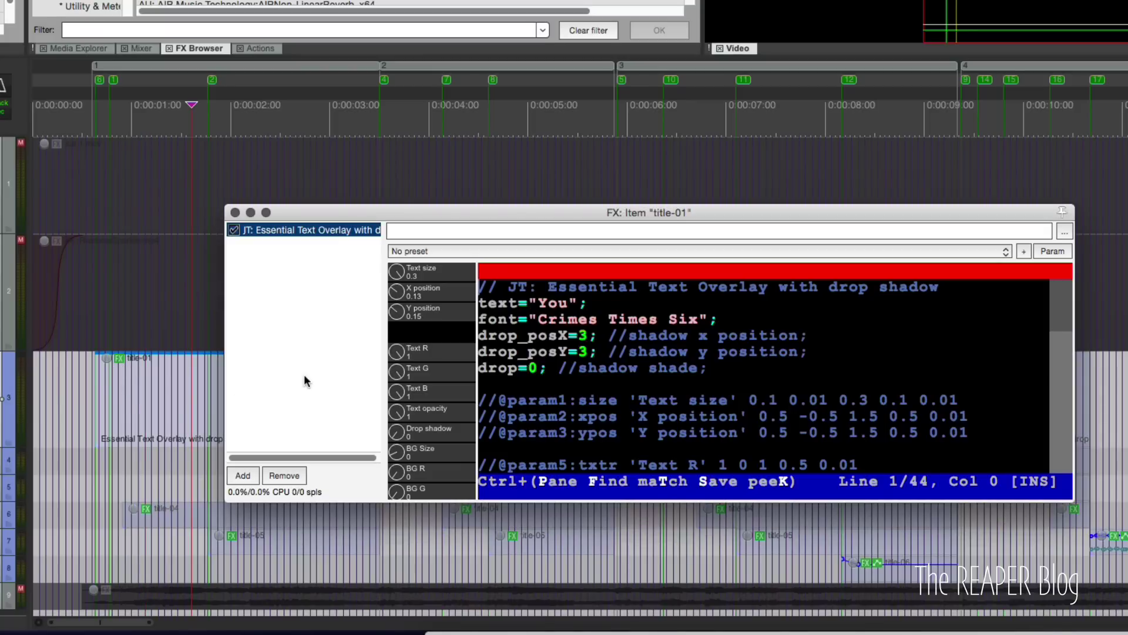
{"action": "left_click_drag", "start_coordinate": [403, 209], "coordinate": [358, 75]}
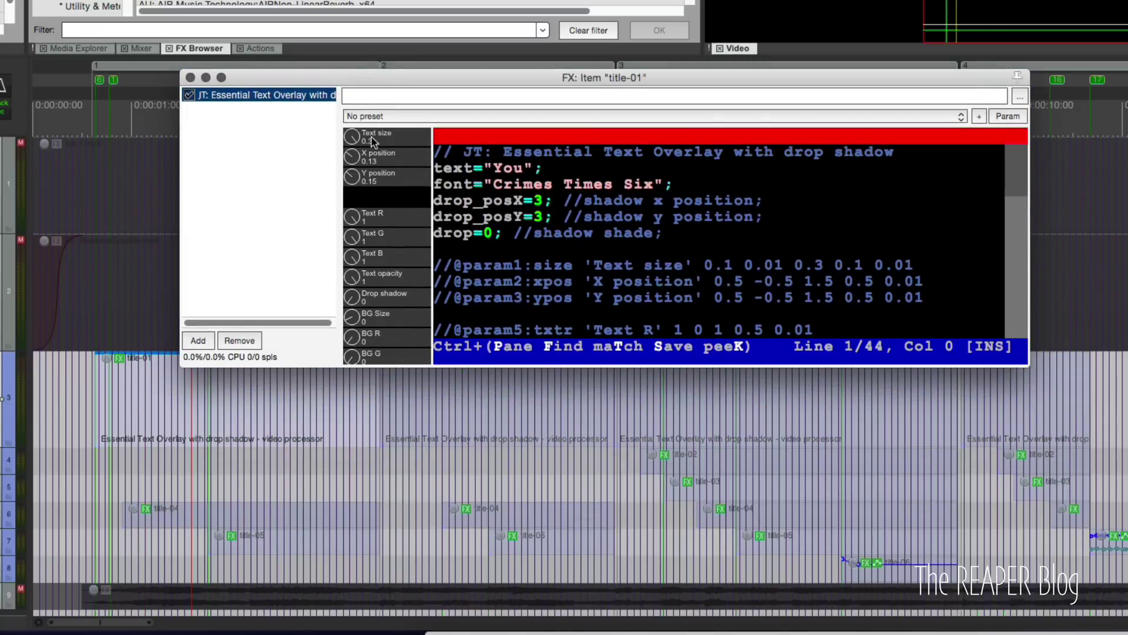
{"action": "left_click", "coordinate": [385, 116]}
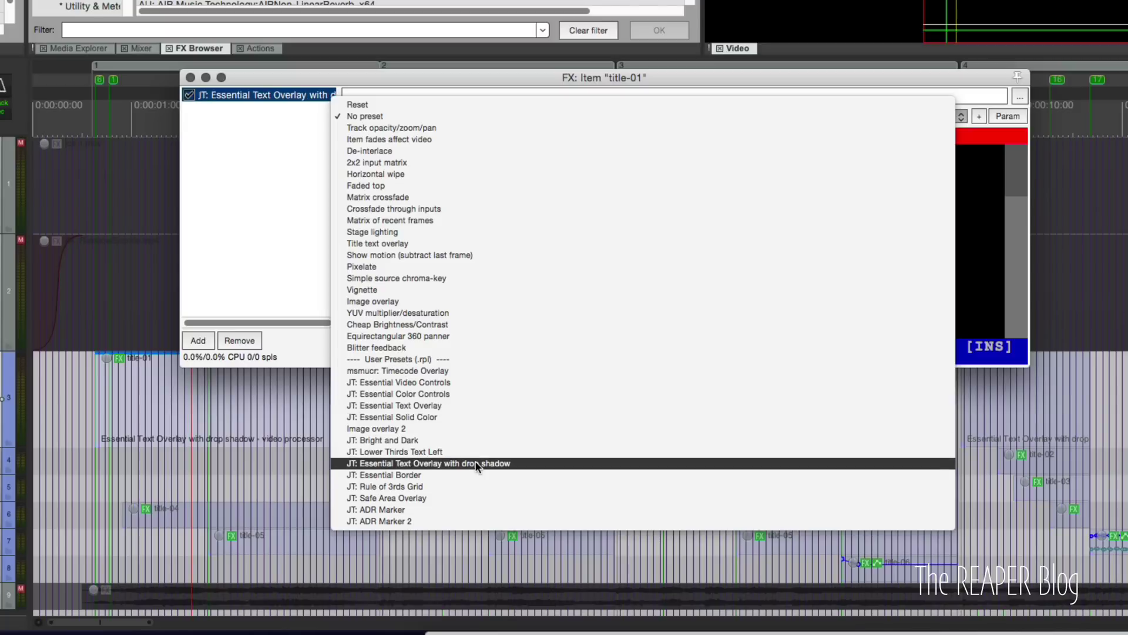
{"action": "left_click", "coordinate": [295, 269]}
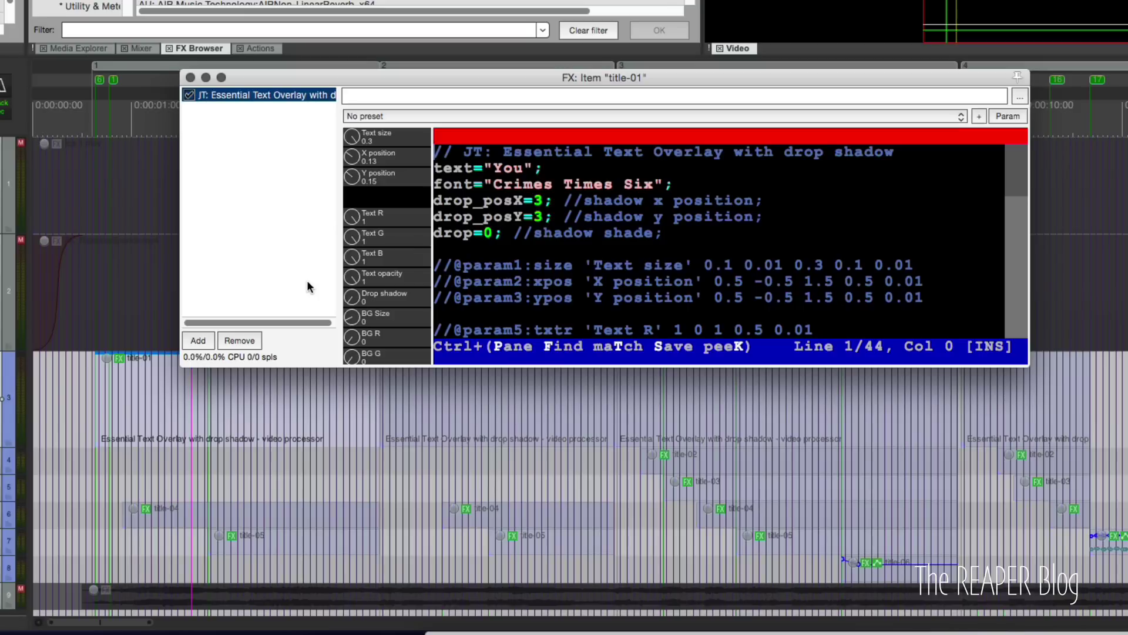
{"action": "left_click", "coordinate": [383, 117]}
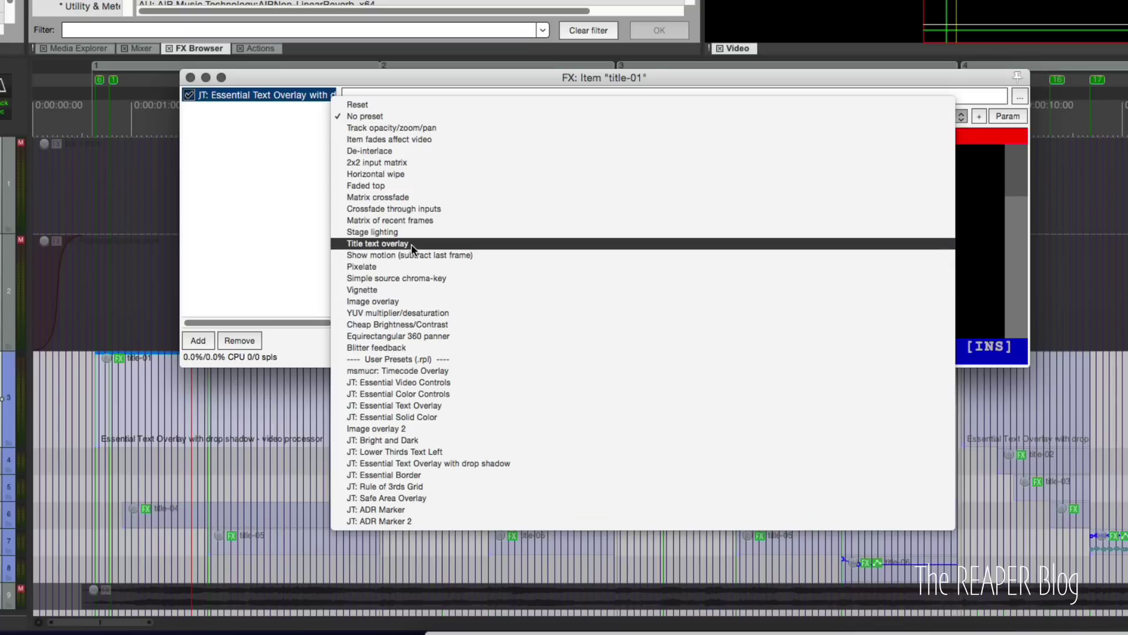
{"action": "left_click", "coordinate": [263, 239]}
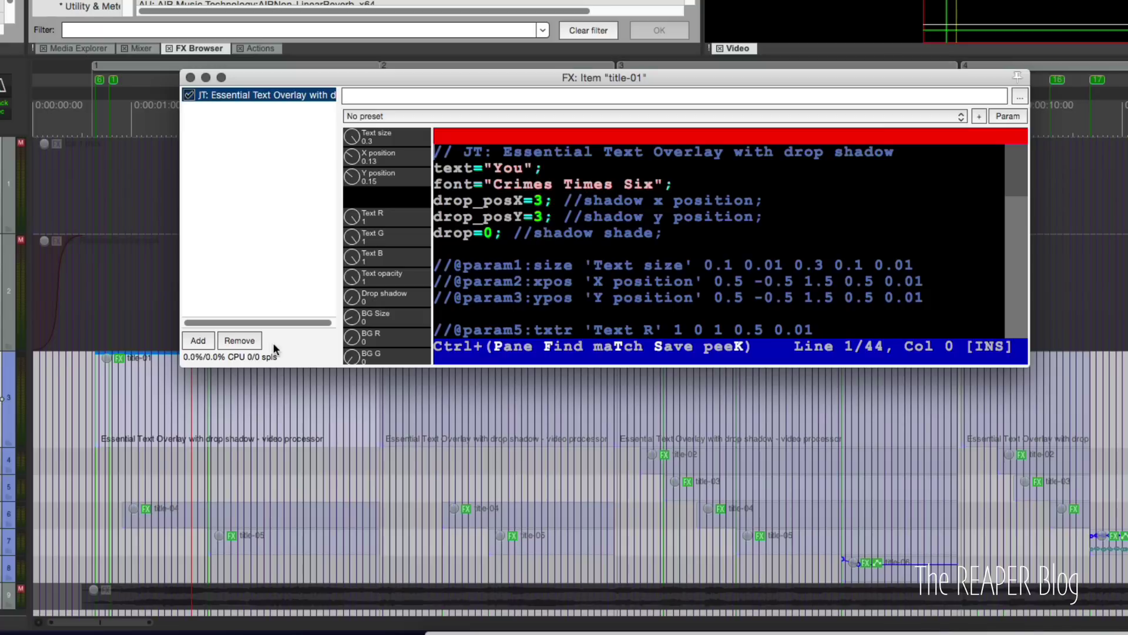
{"action": "left_click", "coordinate": [179, 414]}
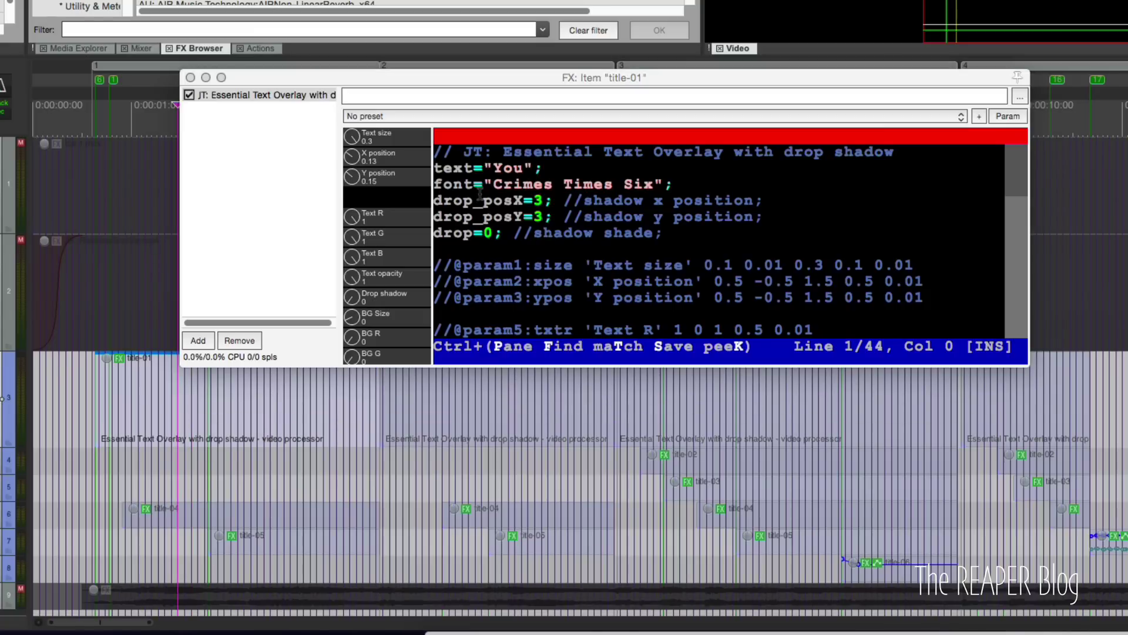
Examine the font and text lines in the title-01 overlay code and preview the word near the item's start.
{"action": "left_click_drag", "start_coordinate": [494, 185], "coordinate": [657, 176]}
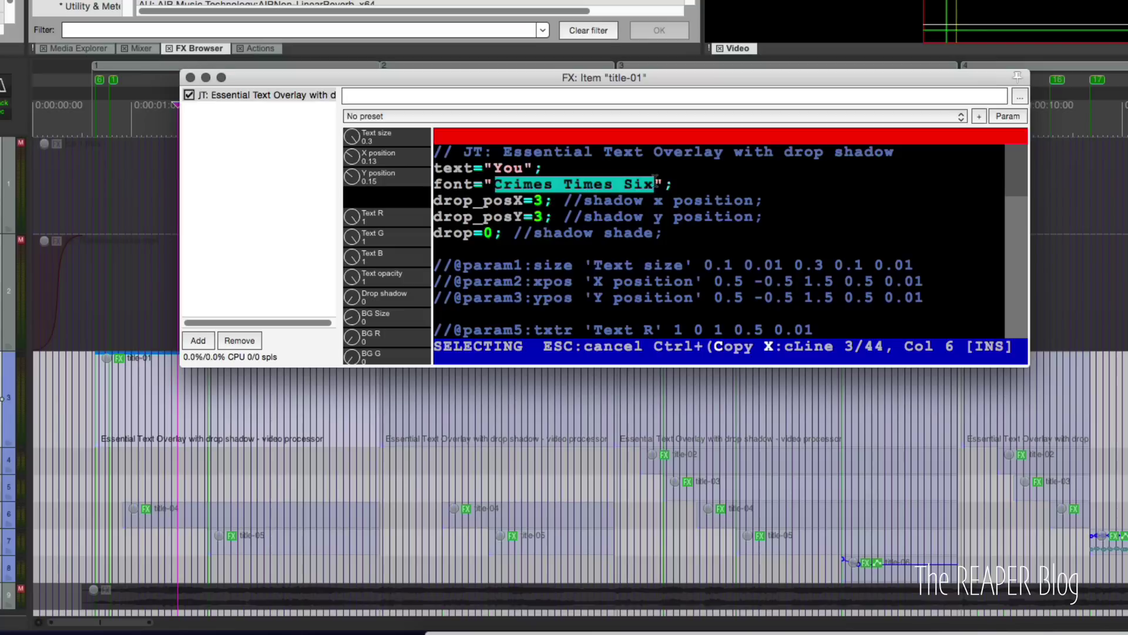
{"action": "key", "text": "Escape"}
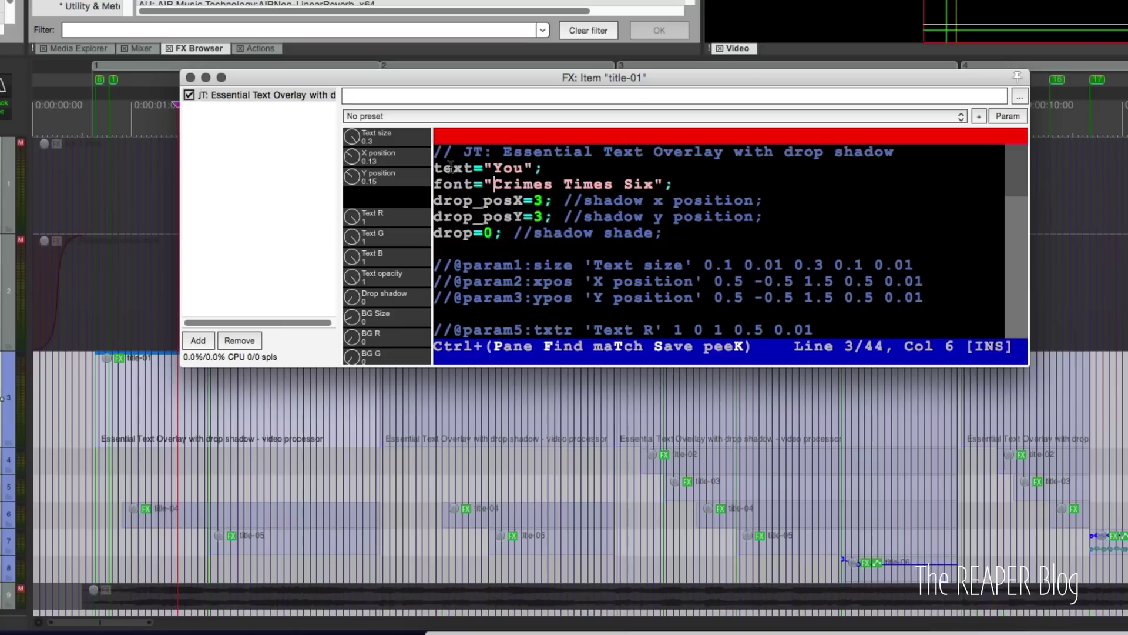
{"action": "left_click_drag", "start_coordinate": [447, 168], "coordinate": [528, 169]}
{"action": "left_click", "coordinate": [525, 171]}
{"action": "scroll", "coordinate": [168, 373], "scroll_direction": "down", "scroll_amount": 1}
{"action": "left_click", "coordinate": [138, 399]}
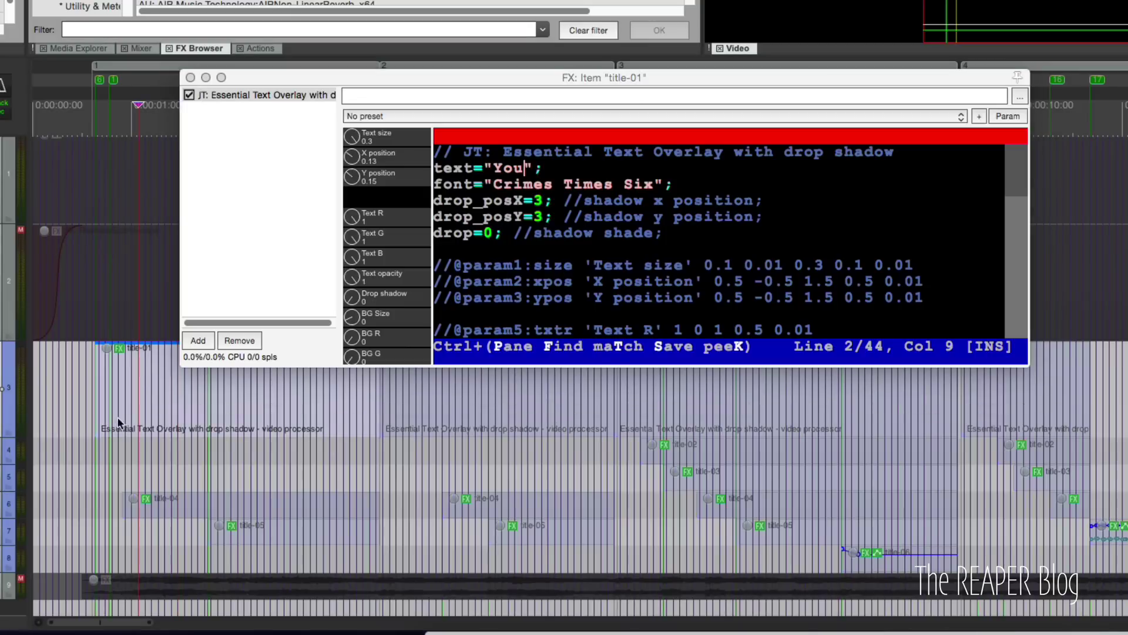
{"action": "left_click", "coordinate": [112, 410]}
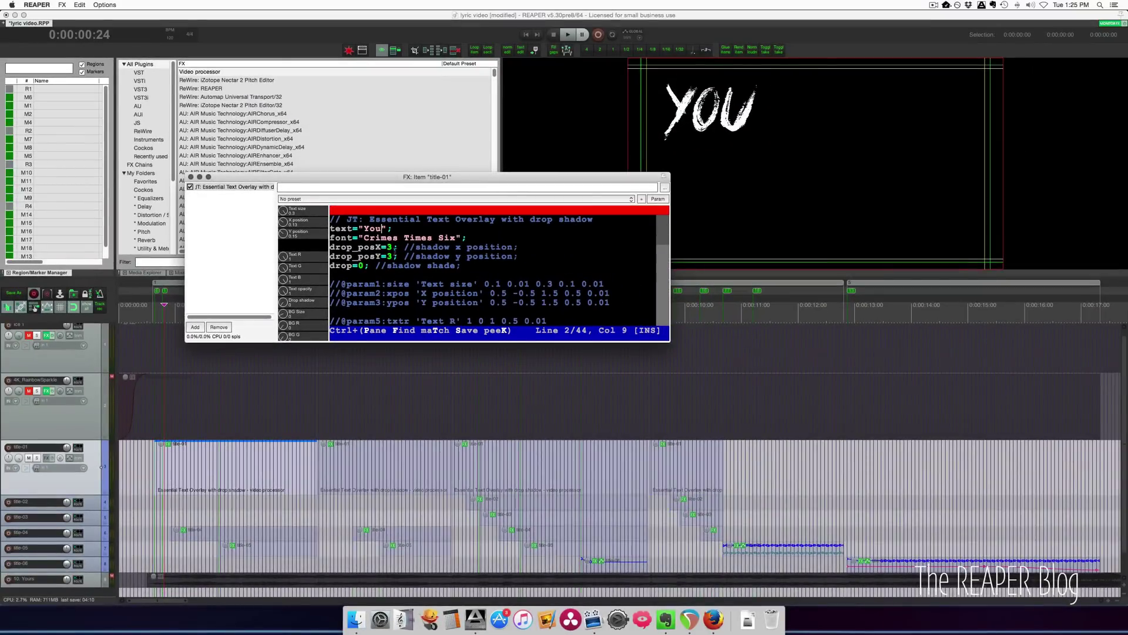
Copy the first title-01 item onto the title-02 track, starting slightly after the original.
{"action": "scroll", "coordinate": [197, 434], "scroll_direction": "down", "scroll_amount": 1}
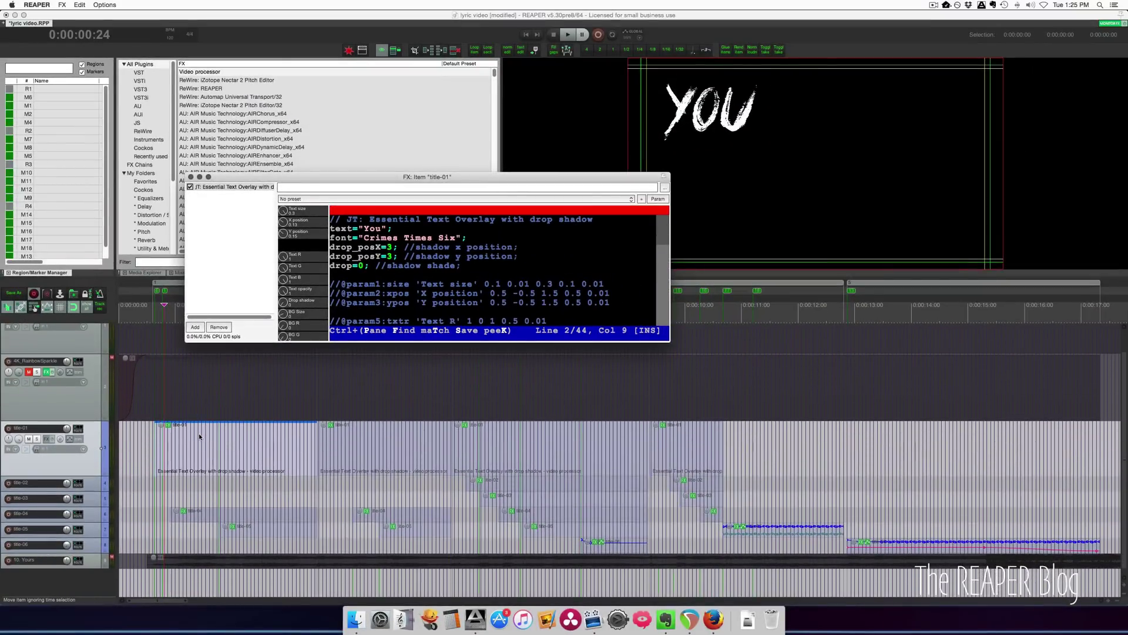
{"action": "left_click", "coordinate": [198, 442]}
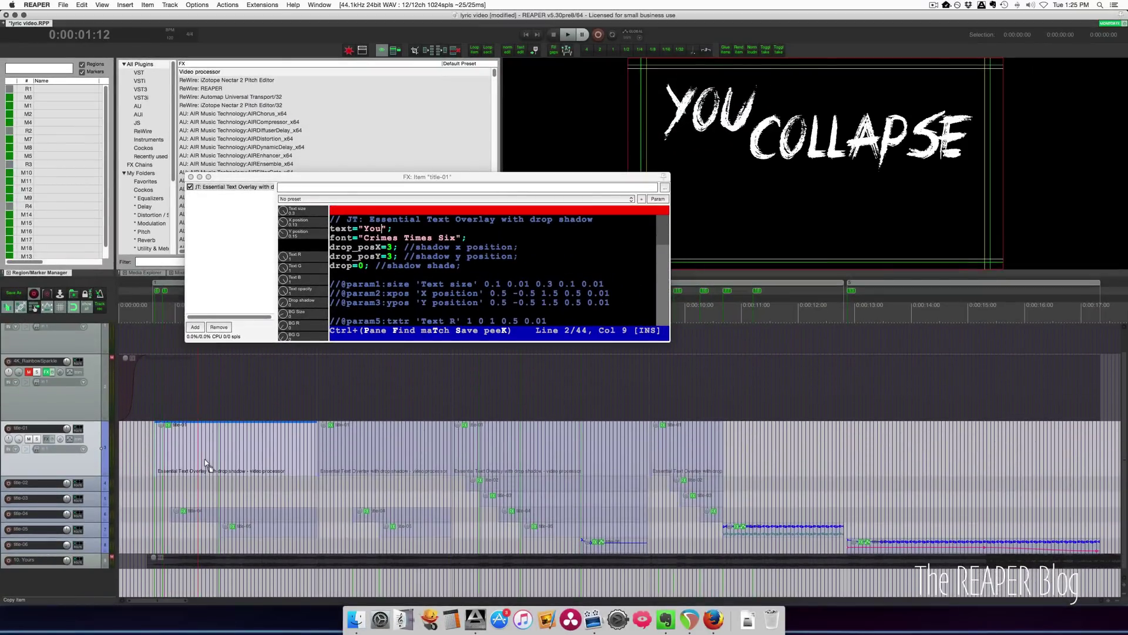
{"action": "left_click_drag", "start_coordinate": [205, 457], "coordinate": [170, 485]}
{"action": "left_click", "coordinate": [191, 488]}
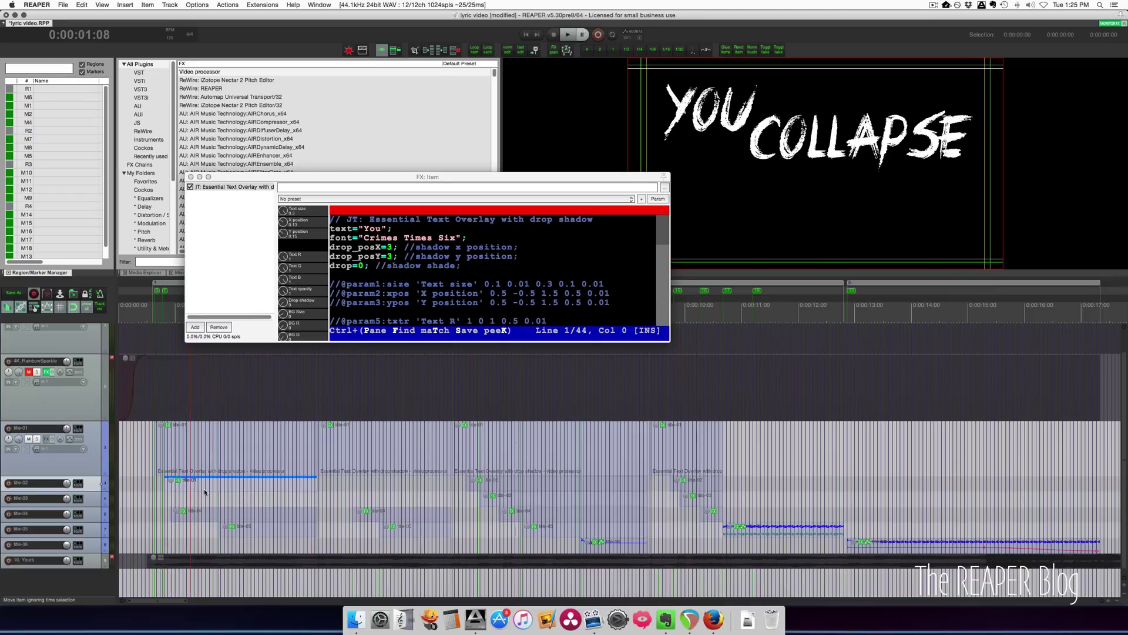
Open the first title-04 item's effects window, examine its text line, and close the window.
{"action": "left_click", "coordinate": [185, 511]}
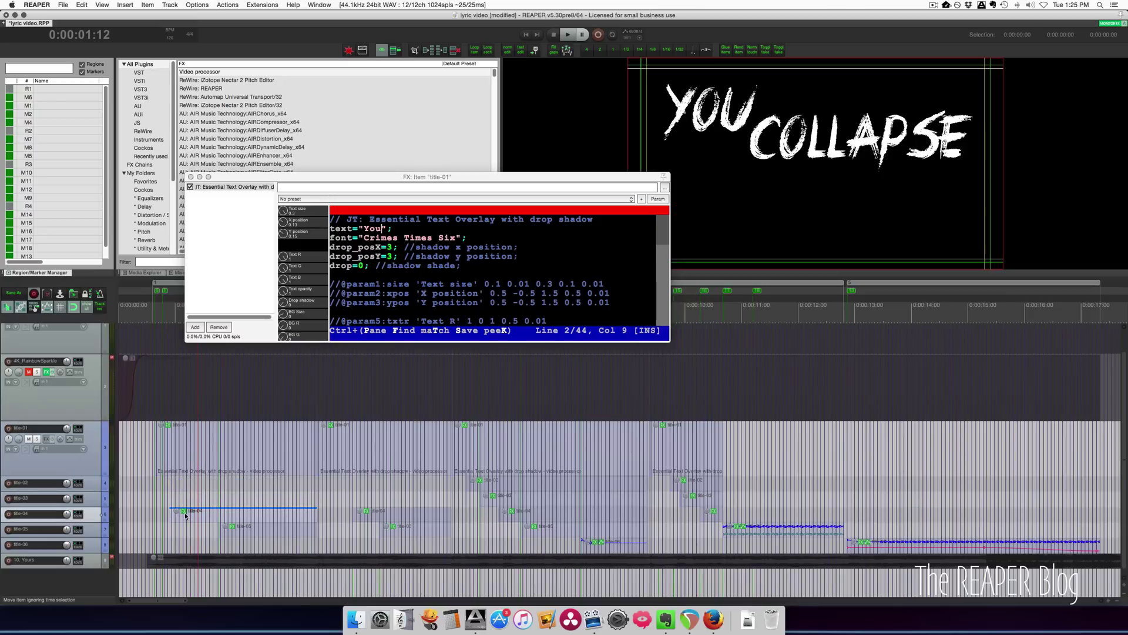
{"action": "left_click_drag", "start_coordinate": [892, 331], "coordinate": [295, 272]}
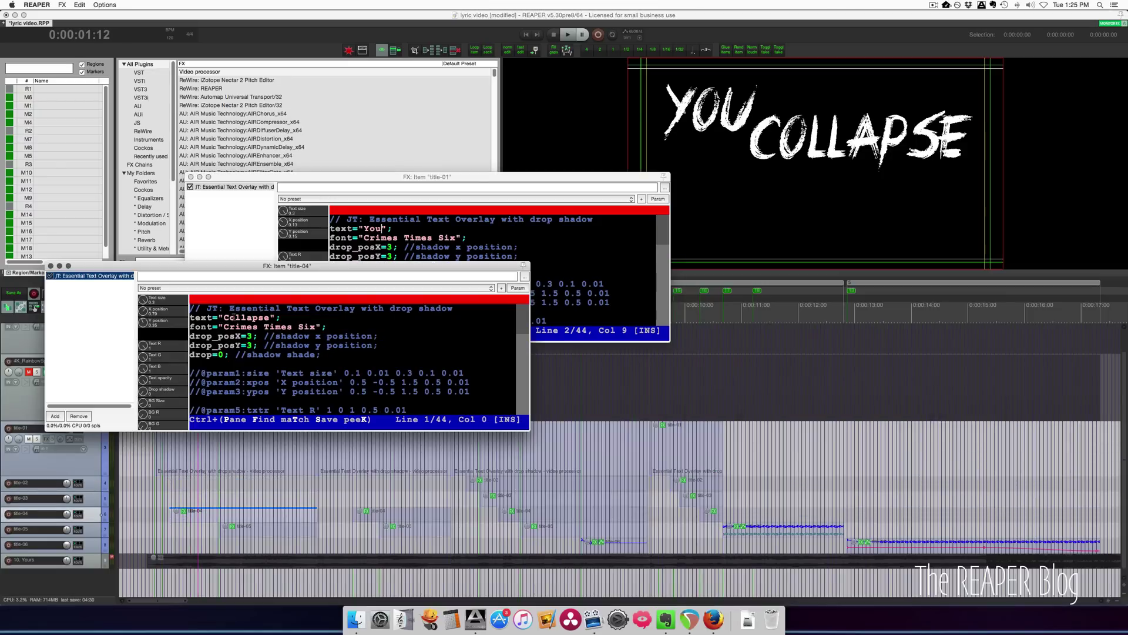
{"action": "left_click_drag", "start_coordinate": [228, 318], "coordinate": [267, 319]}
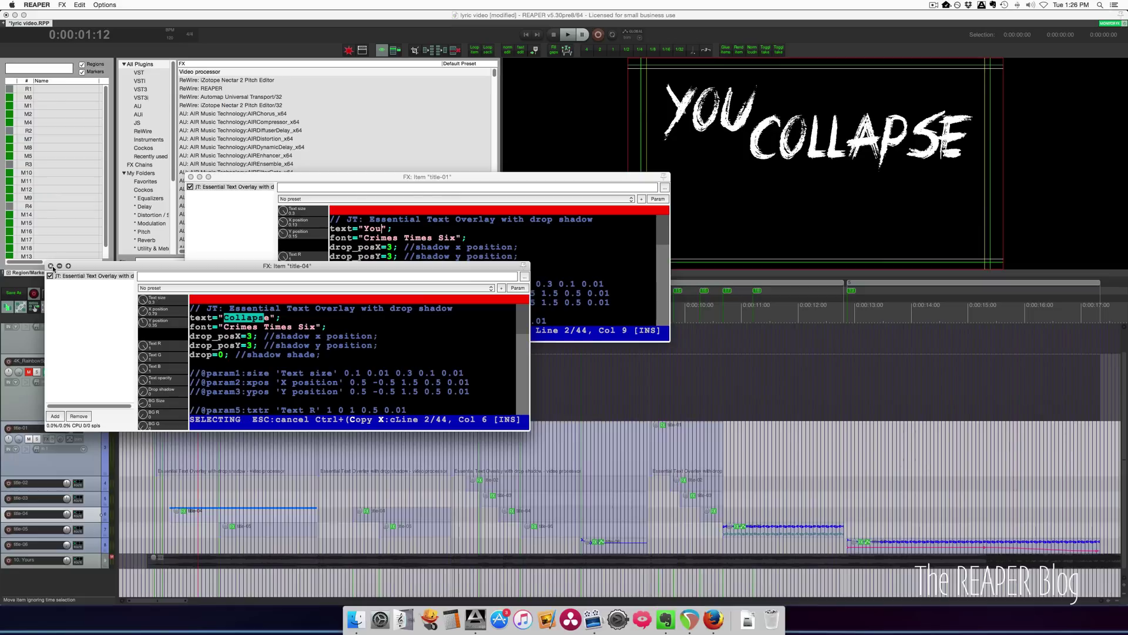
{"action": "left_click", "coordinate": [51, 266]}
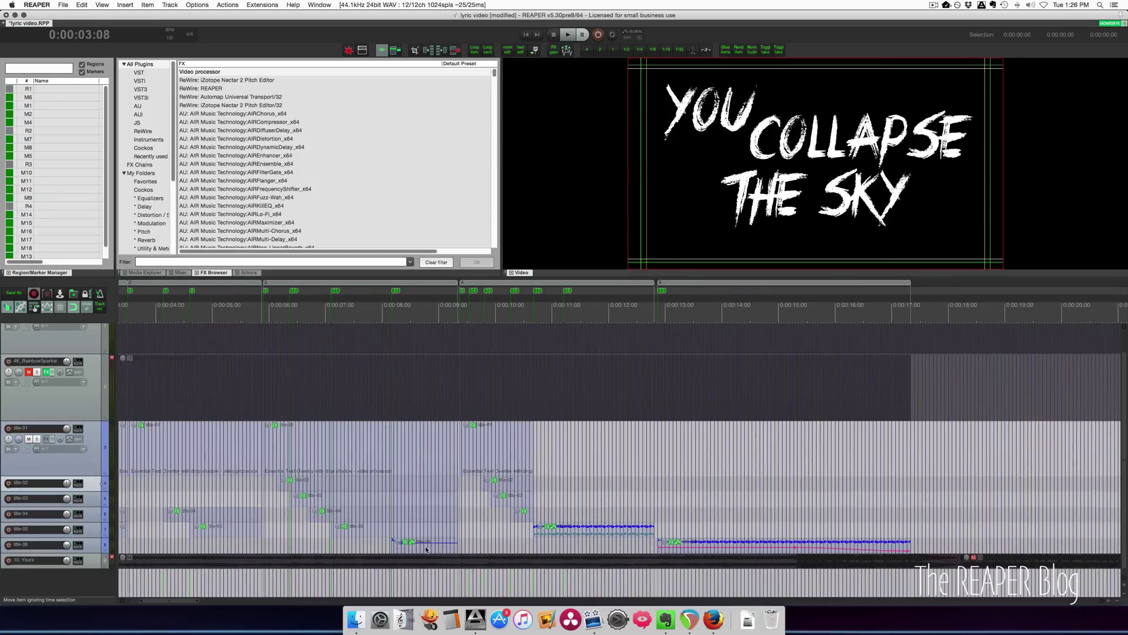
Open the effects window of the title-06 item in region 3 and preview its Y position envelope from the item's start.
{"action": "left_click", "coordinate": [425, 546]}
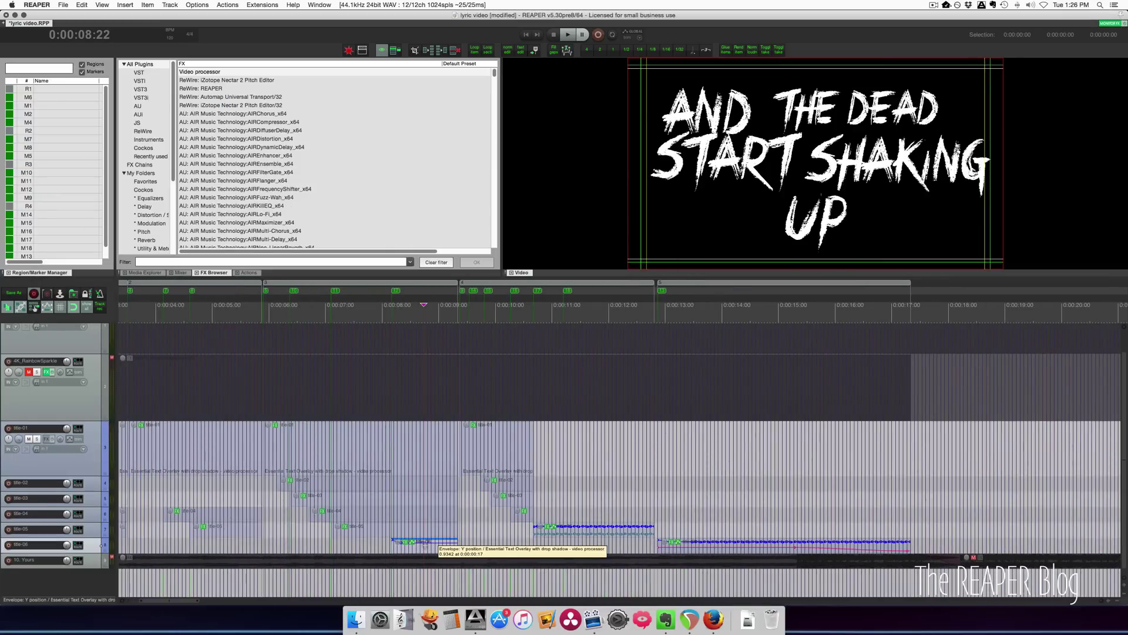
{"action": "scroll", "coordinate": [431, 551], "scroll_direction": "up", "scroll_amount": 3}
{"action": "scroll", "coordinate": [432, 549], "scroll_direction": "up", "scroll_amount": 3}
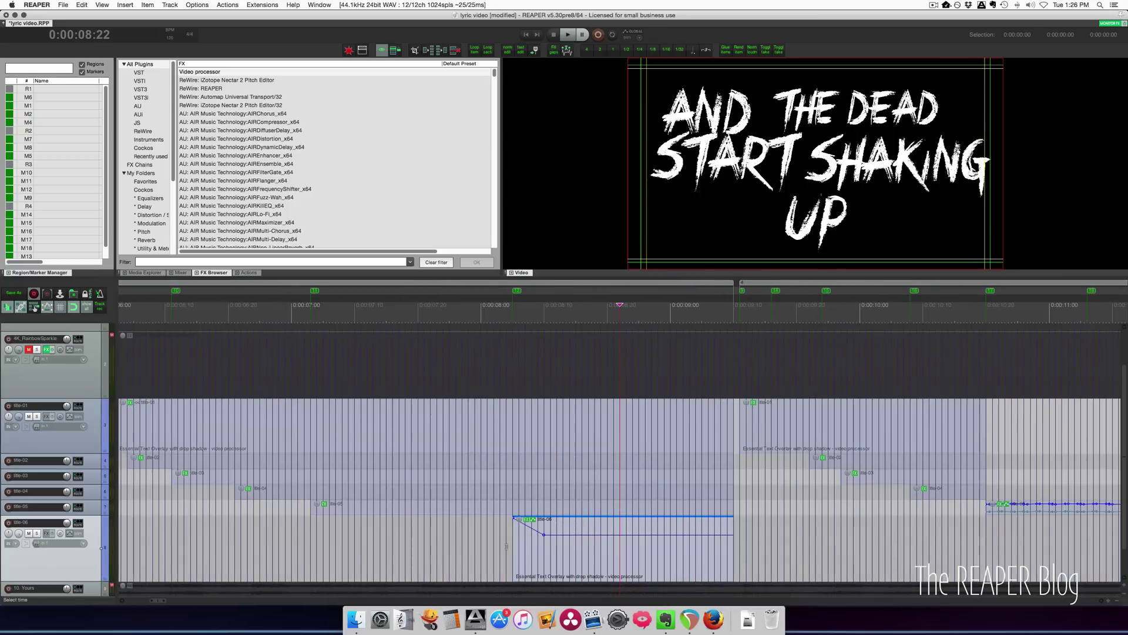
{"action": "left_click", "coordinate": [551, 553]}
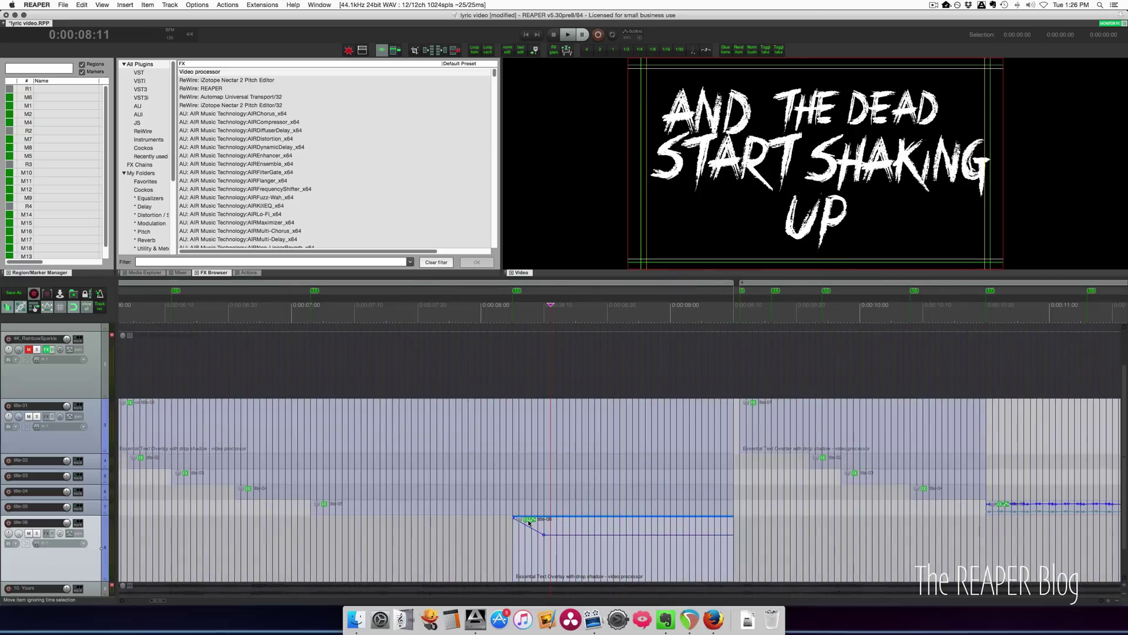
{"action": "left_click", "coordinate": [529, 520]}
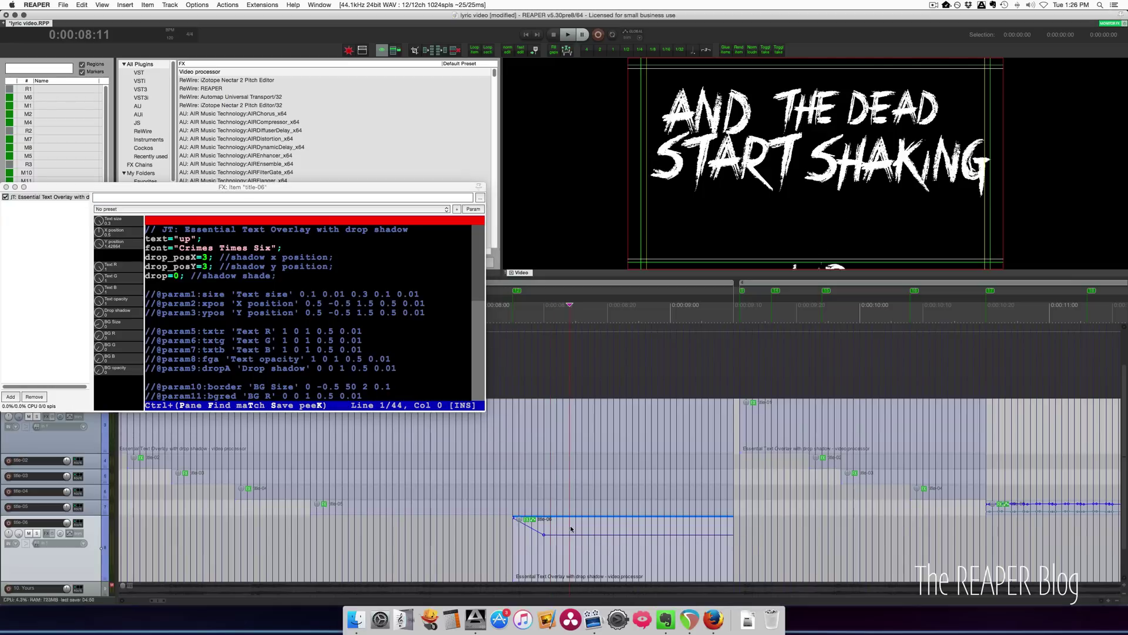
{"action": "left_click", "coordinate": [512, 506]}
{"action": "left_click_drag", "start_coordinate": [513, 505], "coordinate": [519, 507]}
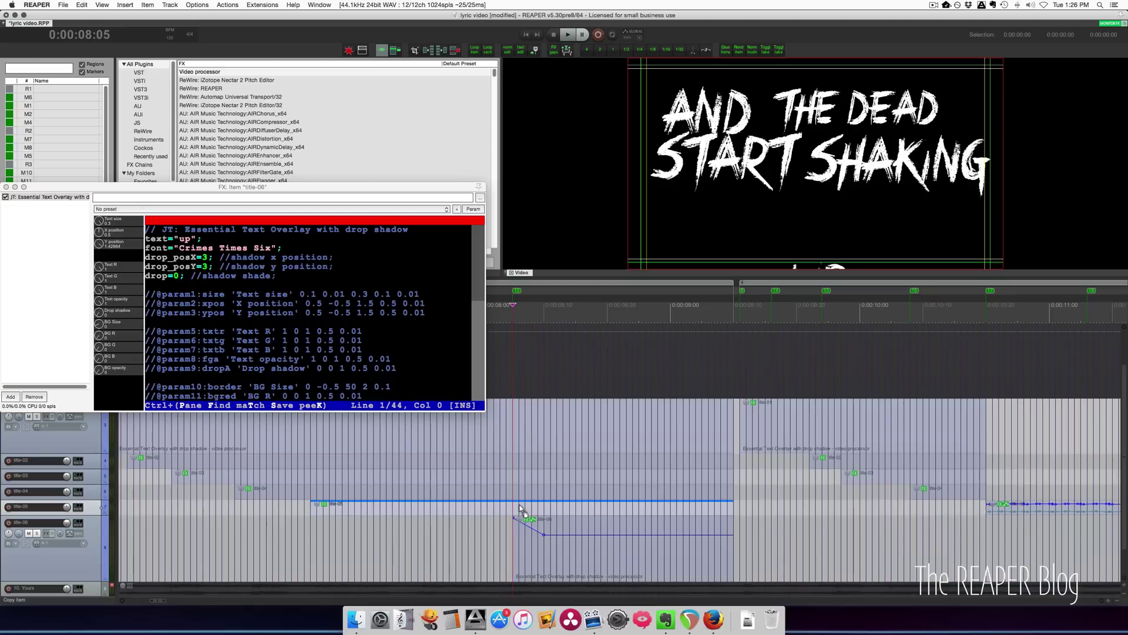
Place the edit cursor at the start of the title-06 item in region 3 and set the global automation override to Write.
{"action": "key", "text": "space"}
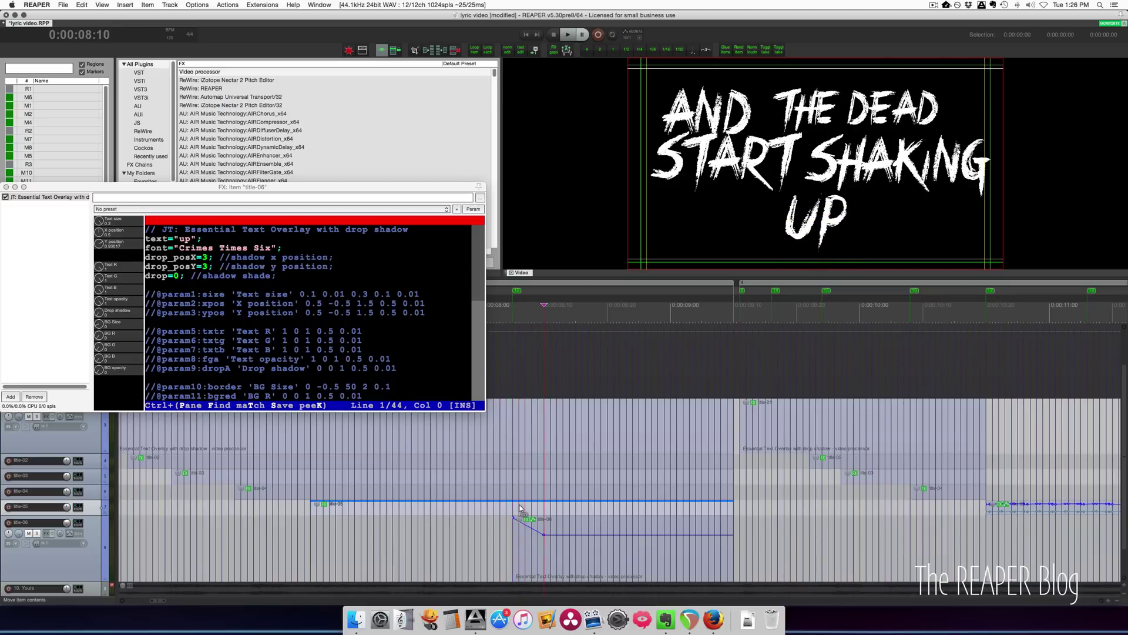
{"action": "left_click", "coordinate": [513, 539]}
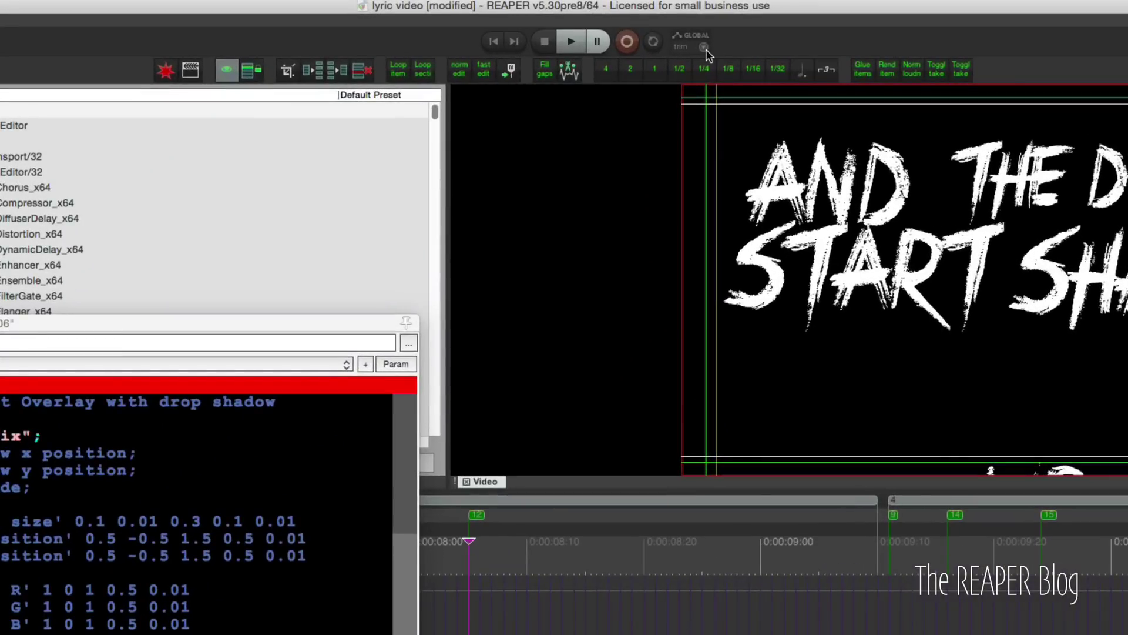
{"action": "left_click", "coordinate": [706, 48]}
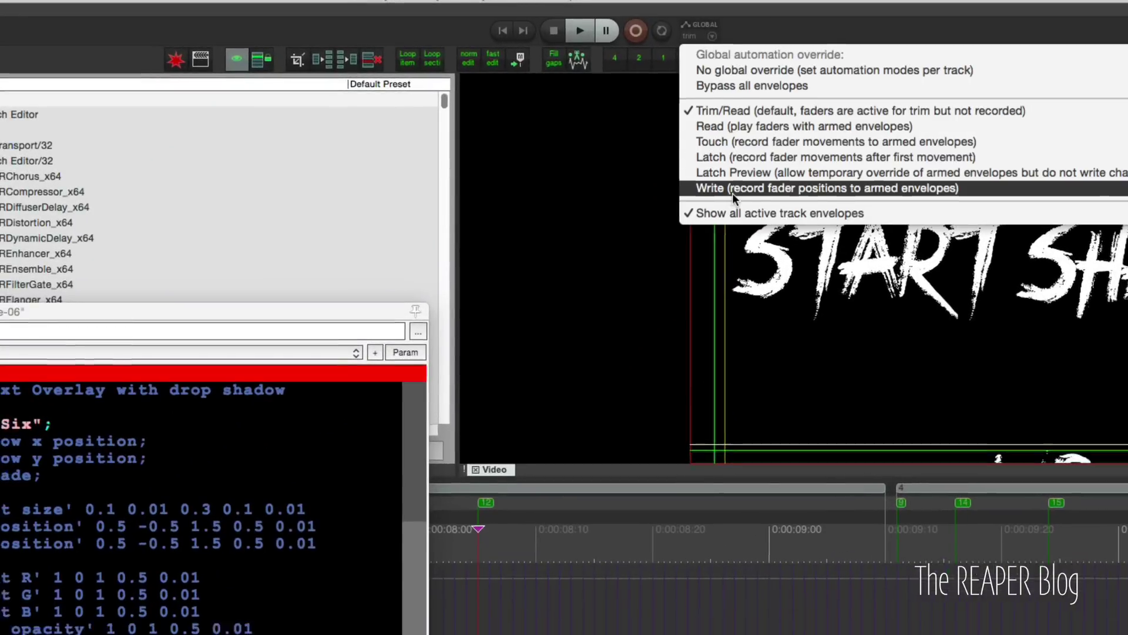
{"action": "left_click", "coordinate": [723, 200]}
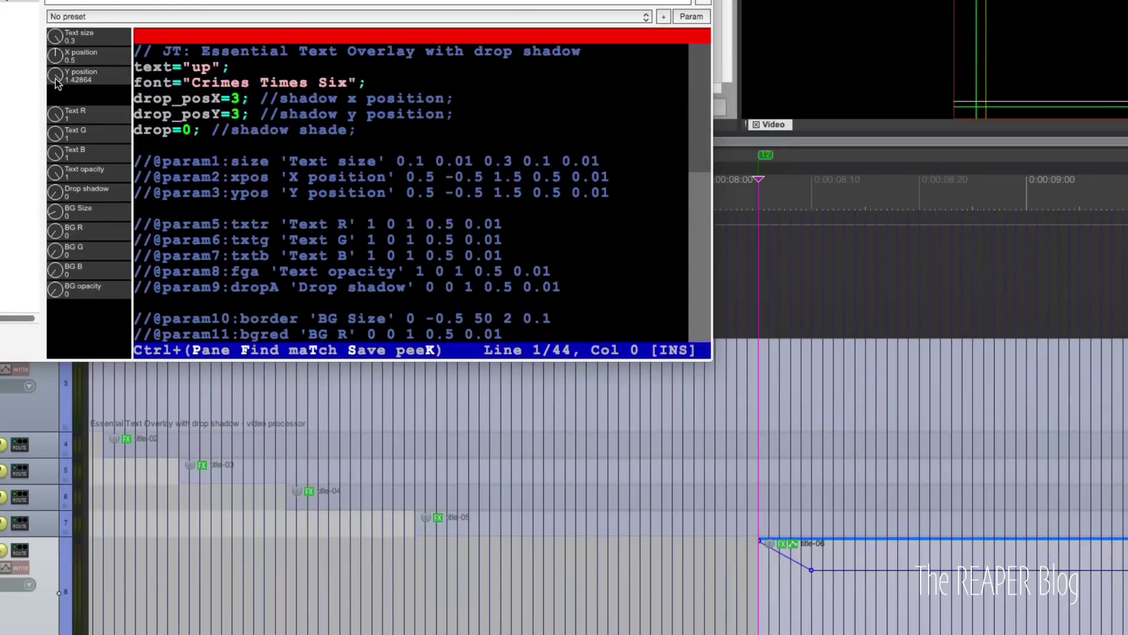
Write a Y position automation value on the title-06 item at 0:00:08:10 and set the global automation override to Read.
{"action": "left_click", "coordinate": [819, 205]}
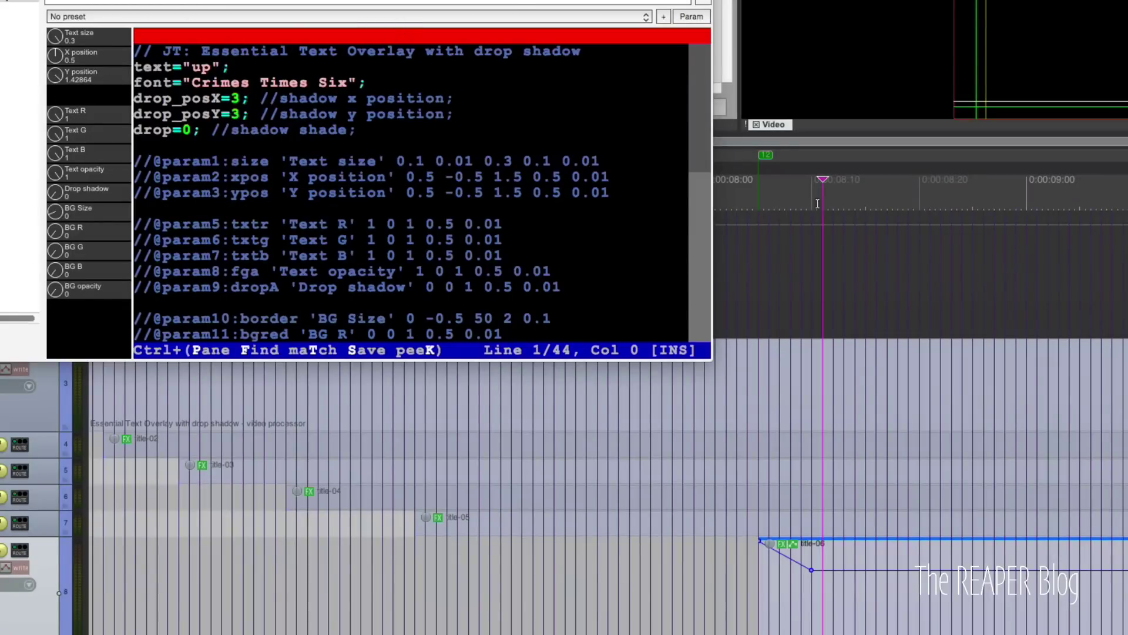
{"action": "left_click", "coordinate": [813, 205]}
{"action": "left_click_drag", "start_coordinate": [57, 81], "coordinate": [55, 105]}
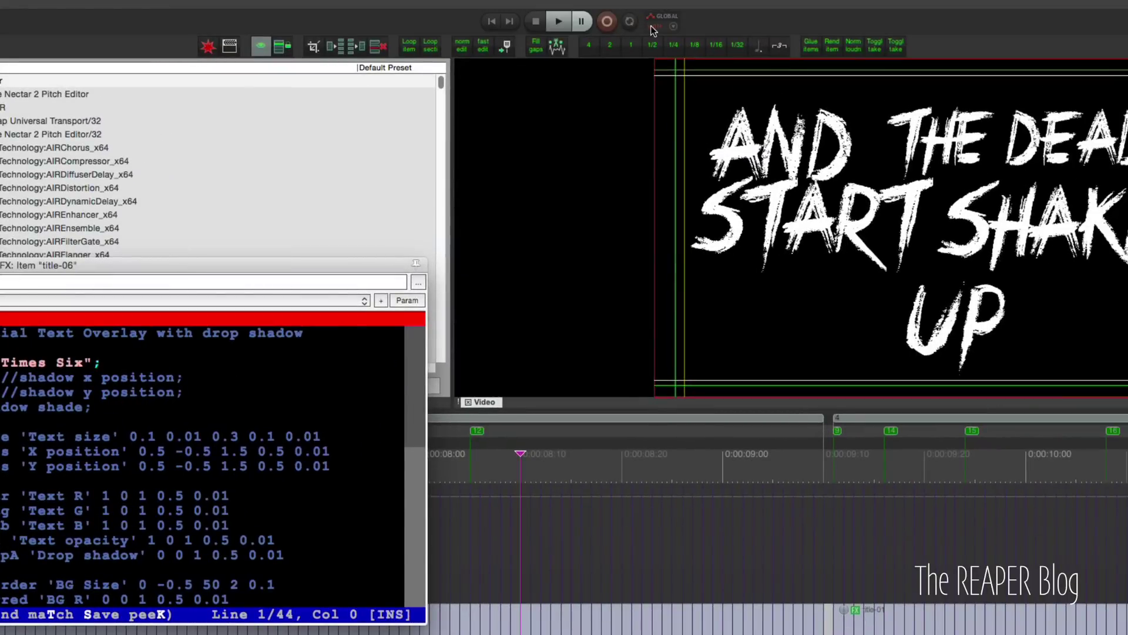
{"action": "left_click", "coordinate": [671, 24]}
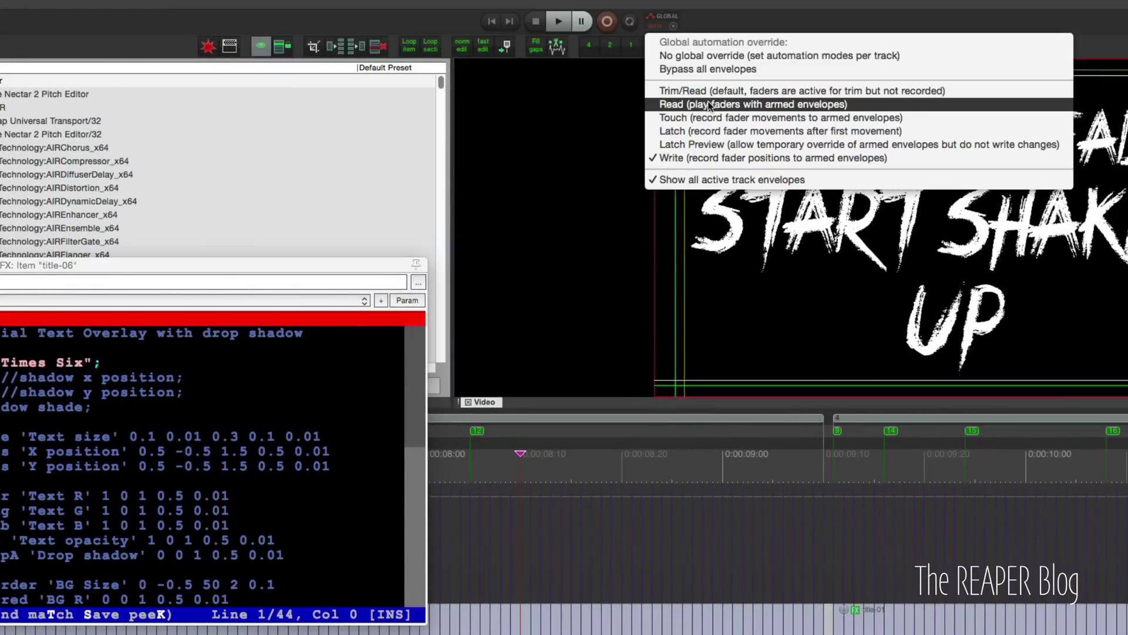
{"action": "left_click", "coordinate": [707, 104]}
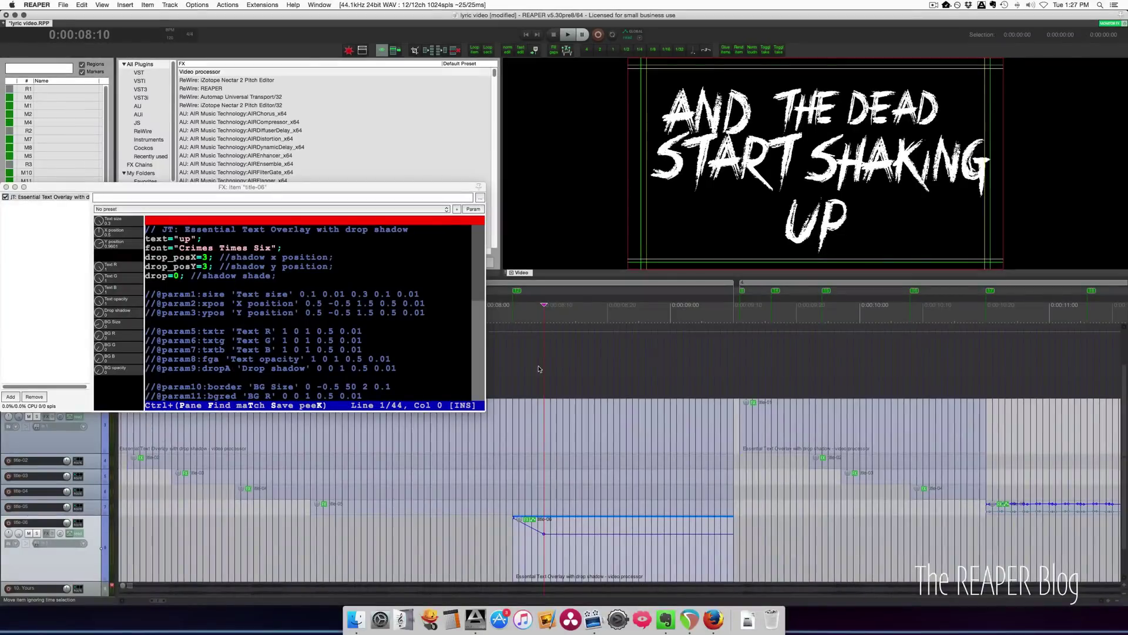
Step through the title items in region 4 and examine the position envelopes on its title-05 item.
{"action": "left_click", "coordinate": [506, 539]}
{"action": "scroll", "coordinate": [529, 518], "scroll_direction": "right", "scroll_amount": 10}
{"action": "left_click", "coordinate": [496, 492]}
{"action": "left_click", "coordinate": [485, 510]}
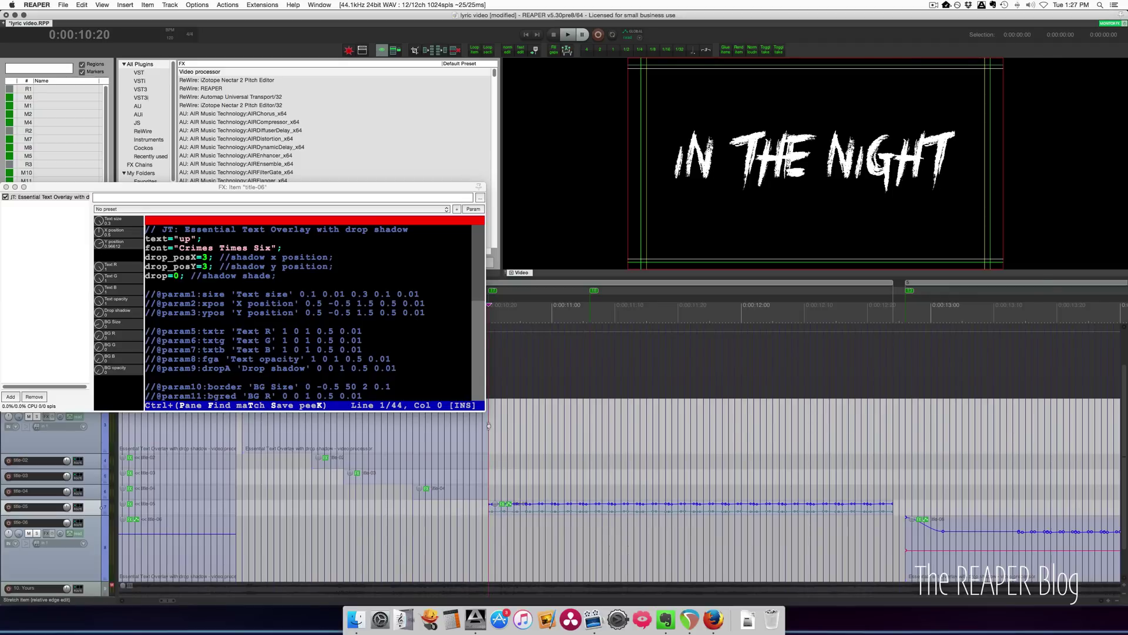
{"action": "scroll", "coordinate": [492, 427], "scroll_direction": "down", "scroll_amount": 2}
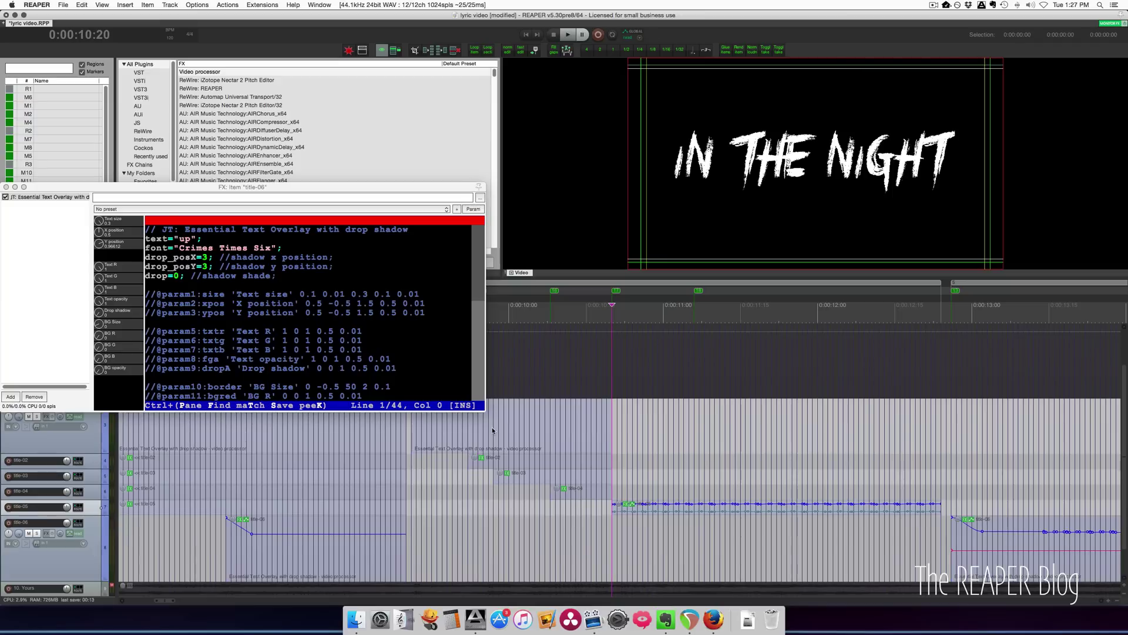
{"action": "left_click", "coordinate": [509, 461]}
{"action": "left_click", "coordinate": [592, 476], "text": "super"}
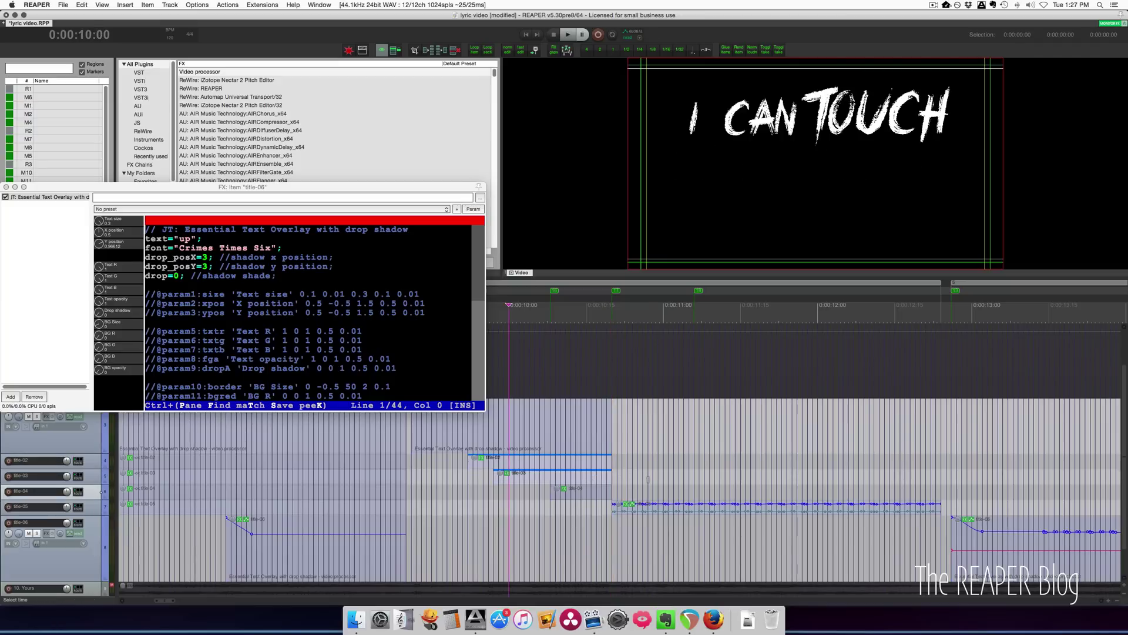
{"action": "left_click", "coordinate": [659, 509]}
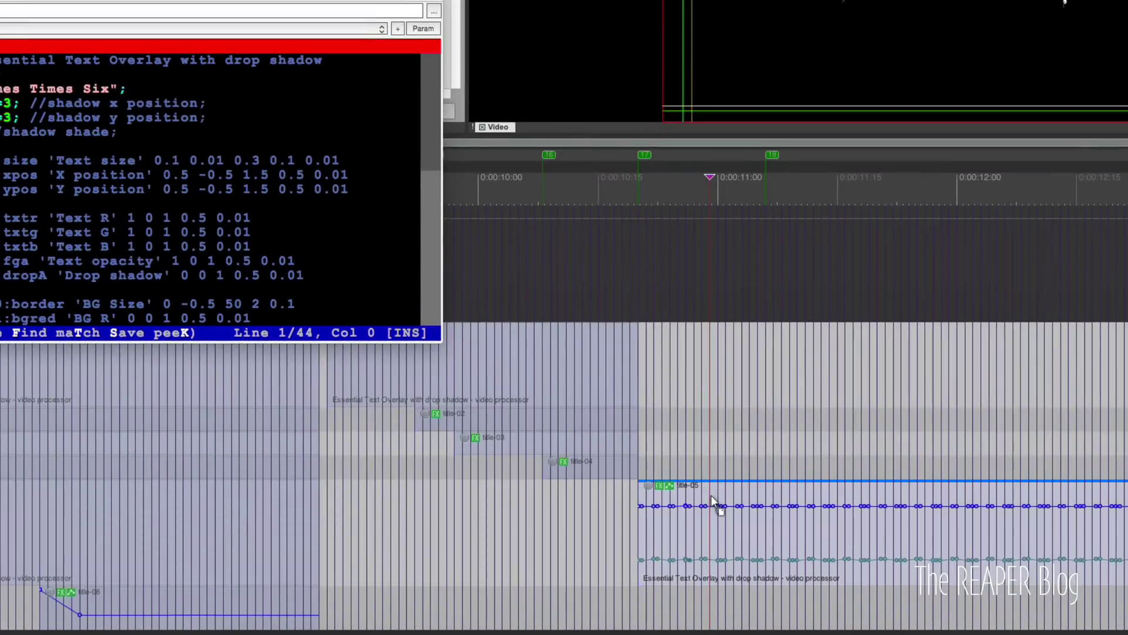
{"action": "scroll", "coordinate": [711, 496], "scroll_direction": "up", "scroll_amount": 3}
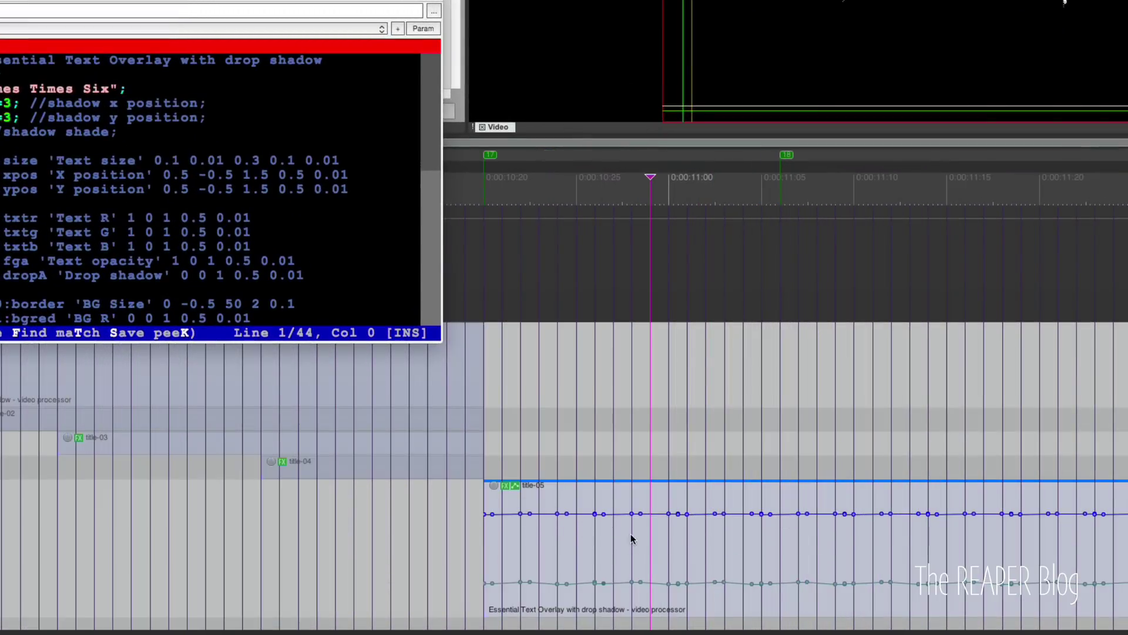
{"action": "scroll", "coordinate": [653, 534], "scroll_direction": "down", "scroll_amount": 3}
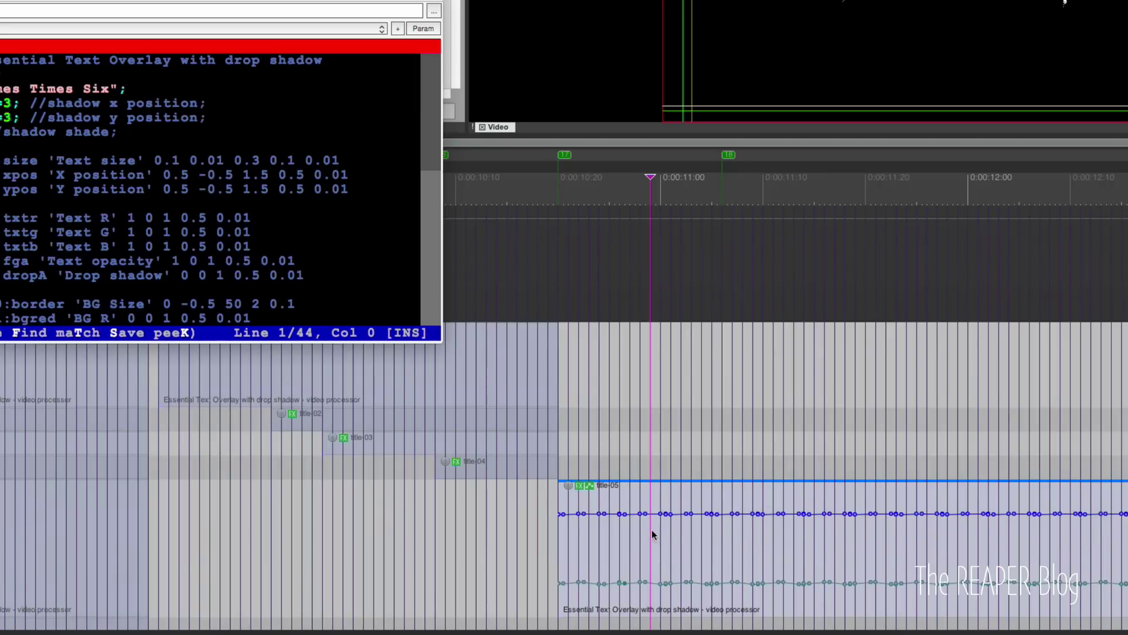
Copy the title-05 item's Y position envelope points between about 0:00:10:28 and 0:00:11:10 and paste them twice from that range's end.
{"action": "left_click_drag", "start_coordinate": [646, 529], "coordinate": [759, 528]}
{"action": "scroll", "coordinate": [764, 540], "scroll_direction": "up", "scroll_amount": 3}
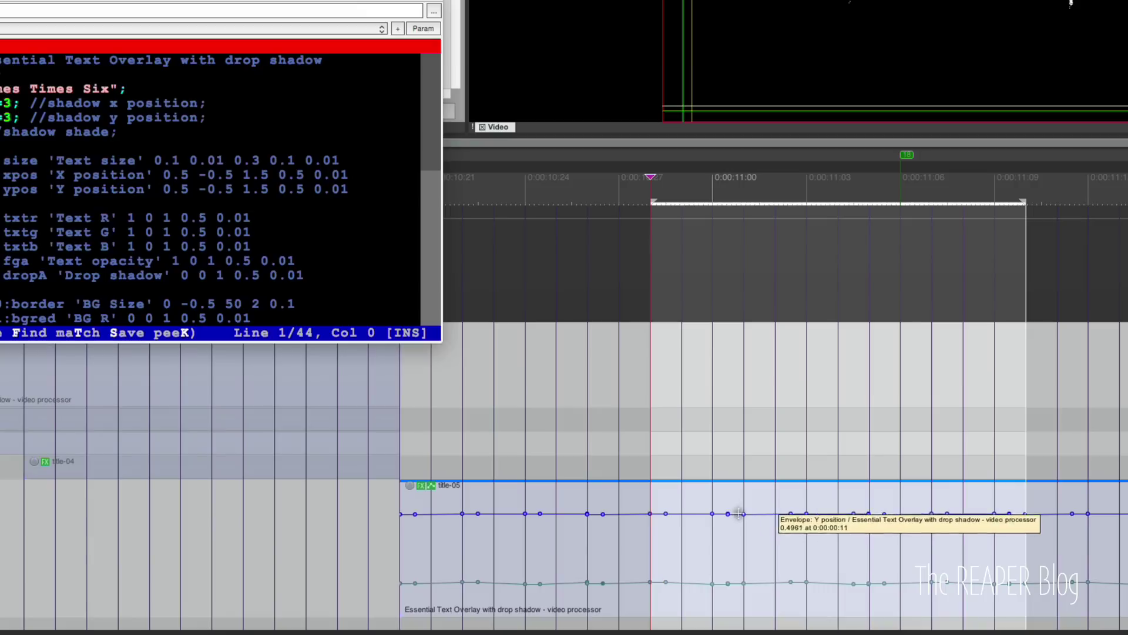
{"action": "left_click", "coordinate": [675, 514]}
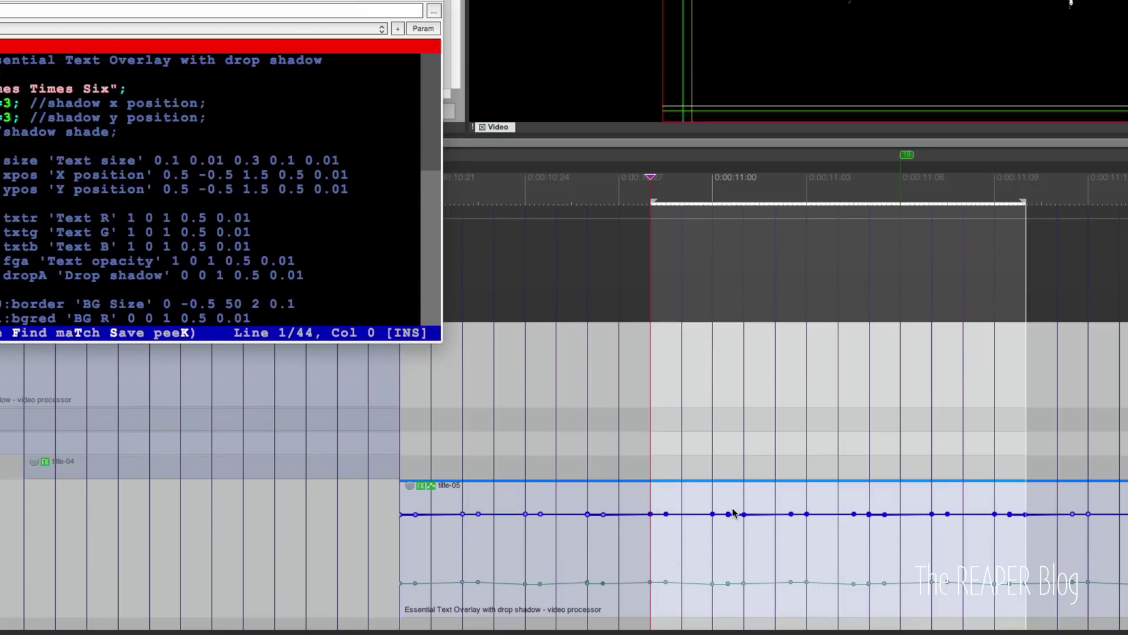
{"action": "left_click", "coordinate": [1023, 539]}
{"action": "key", "text": "super+v"}
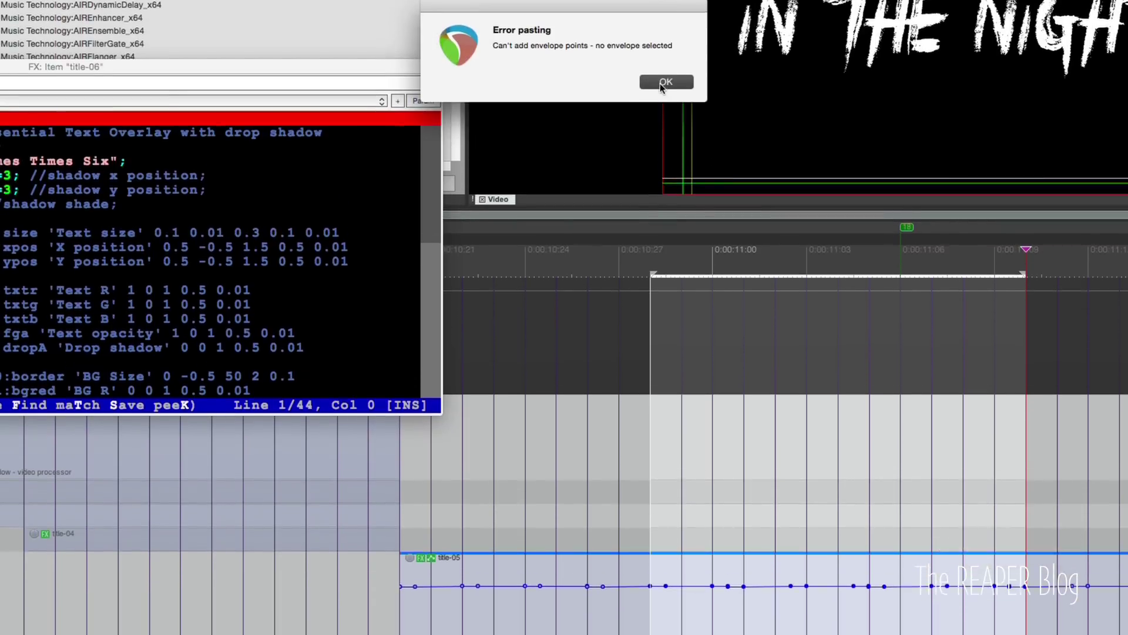
{"action": "left_click", "coordinate": [664, 124]}
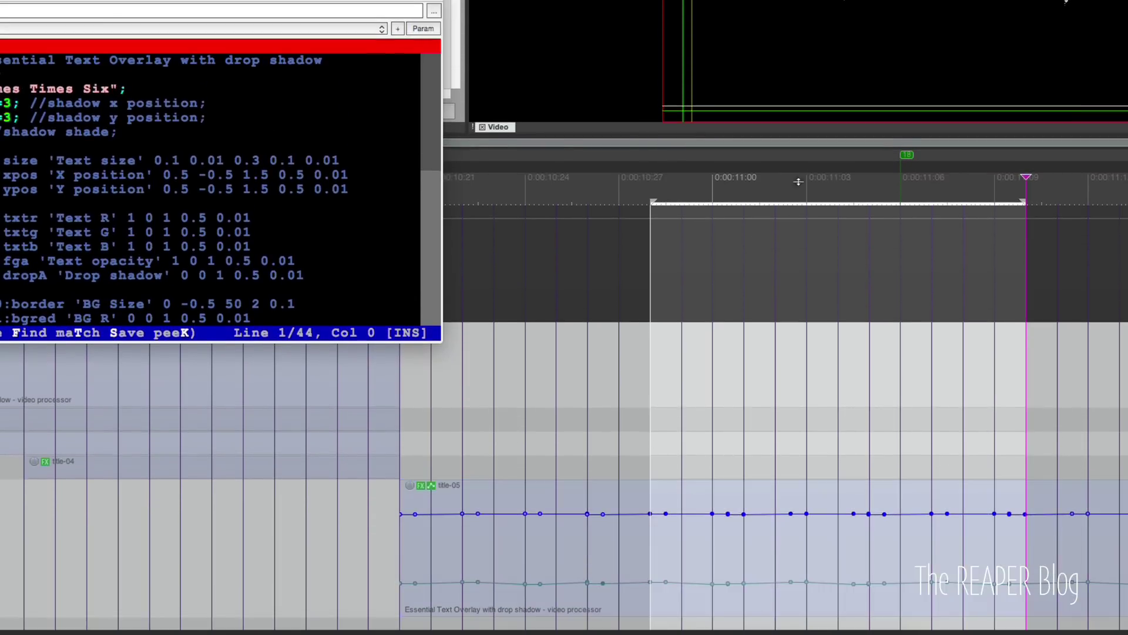
{"action": "left_click", "coordinate": [1031, 515]}
{"action": "key", "text": "super+v"}
{"action": "key", "text": "super+v"}
{"action": "scroll", "coordinate": [1031, 517], "scroll_direction": "down", "scroll_amount": 3}
{"action": "left_click", "coordinate": [318, 544]}
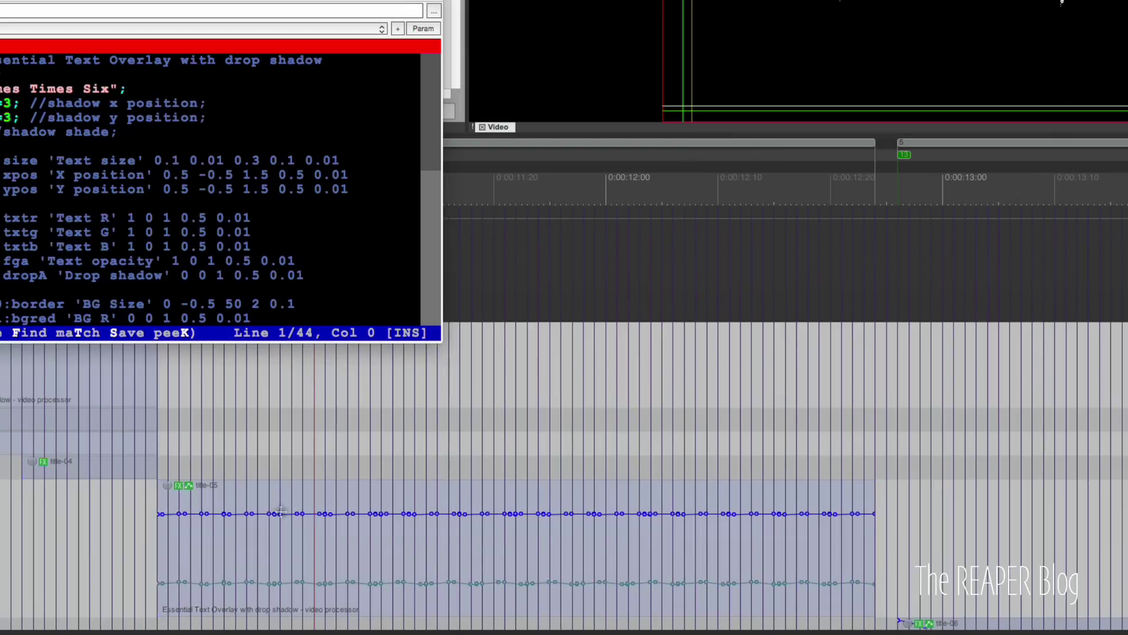
Preview the fade-out on the title-06 item in region 5, playing from 0:00:15:09.
{"action": "left_click", "coordinate": [168, 473]}
{"action": "scroll", "coordinate": [273, 506], "scroll_direction": "down", "scroll_amount": 4}
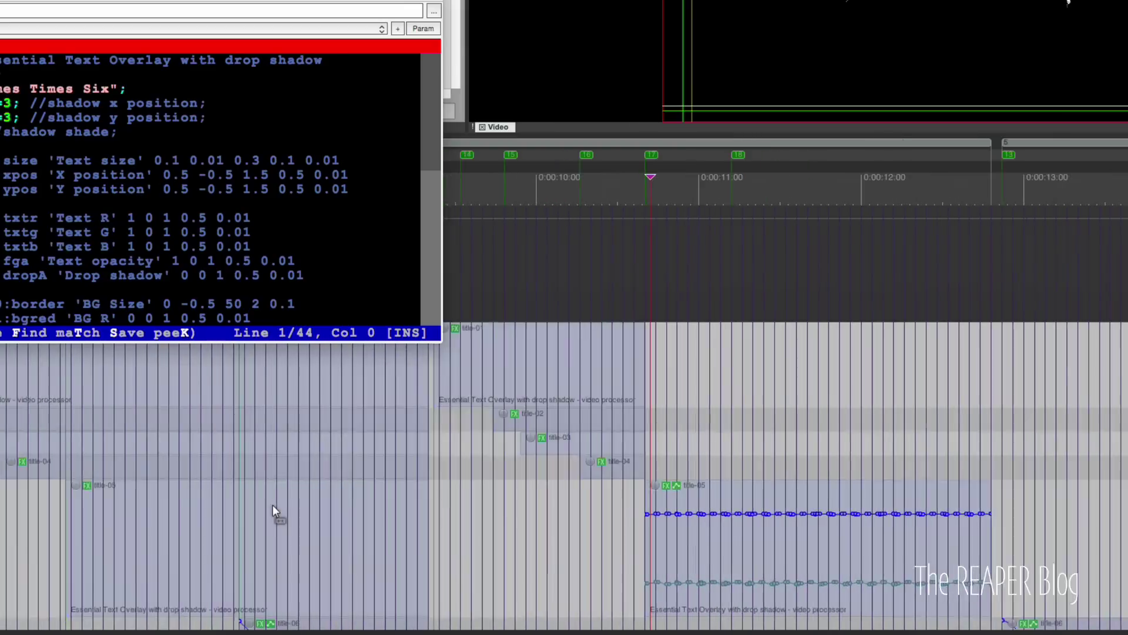
{"action": "scroll", "coordinate": [685, 514], "scroll_direction": "down", "scroll_amount": 3}
{"action": "left_click", "coordinate": [761, 561]}
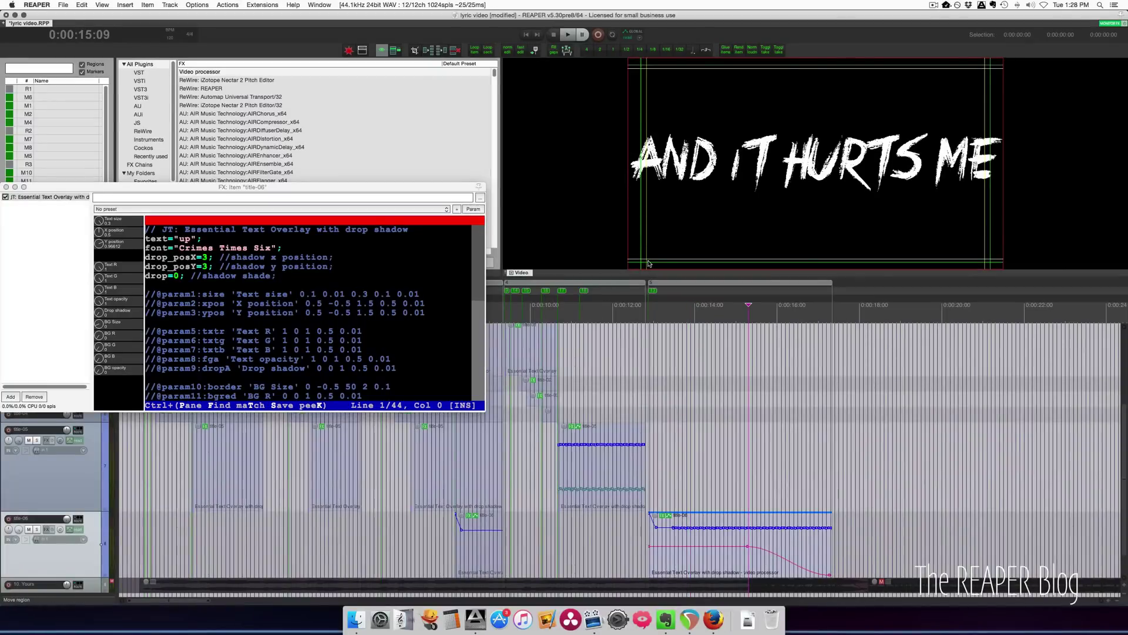
{"action": "key", "text": "space"}
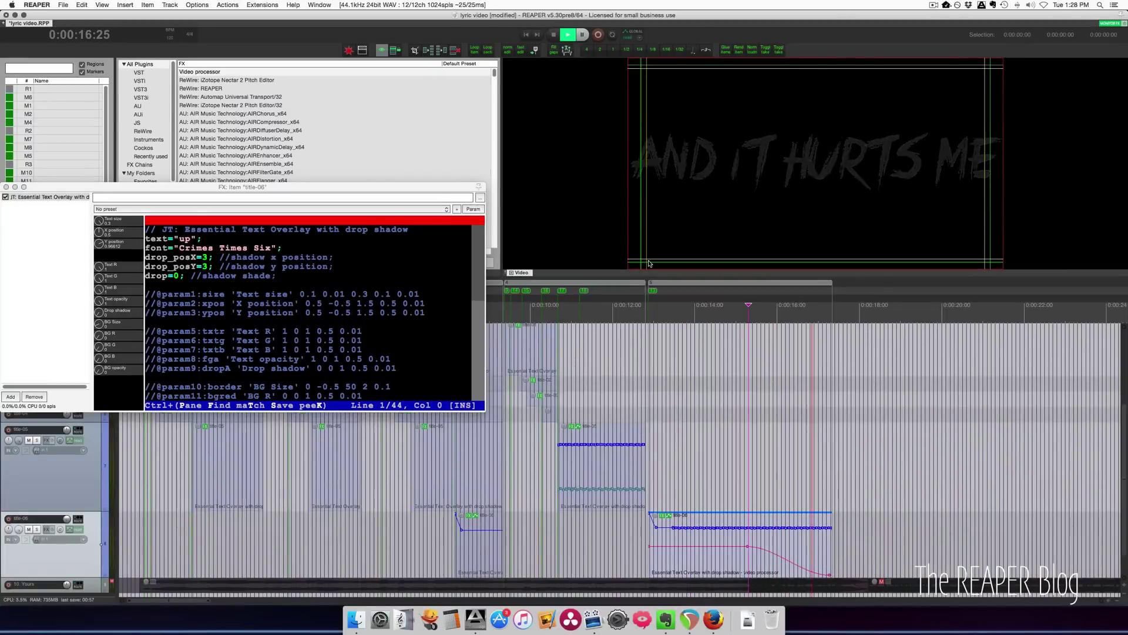
{"action": "key", "text": "space"}
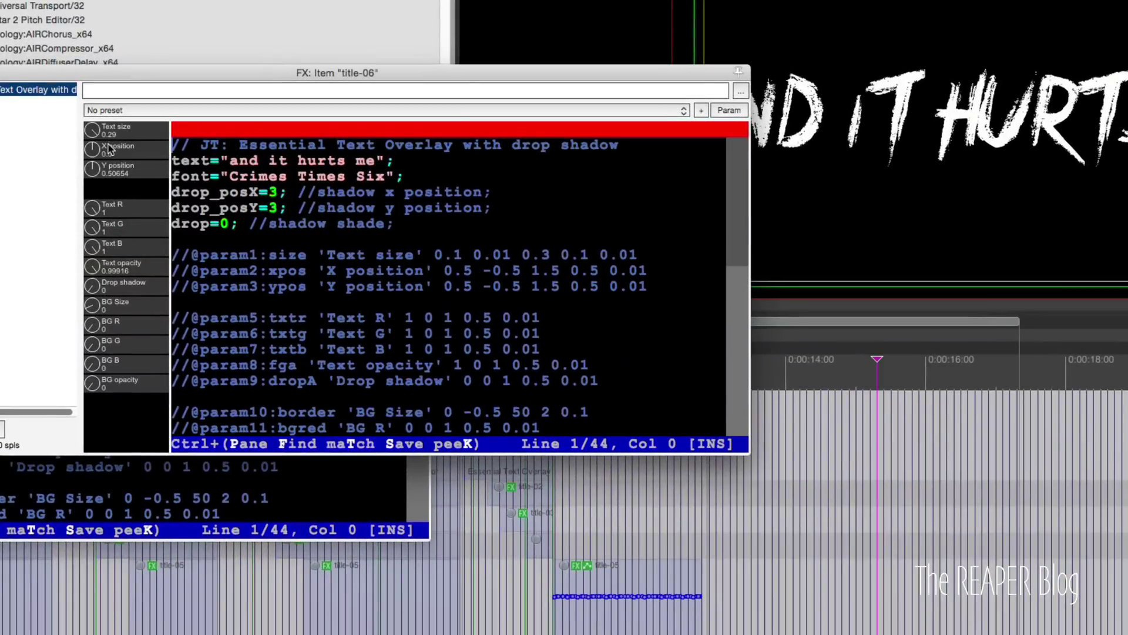
Examine the Text opacity parameter of the "and it hurts me" overlay and close both open effects windows.
{"action": "left_click", "coordinate": [94, 265]}
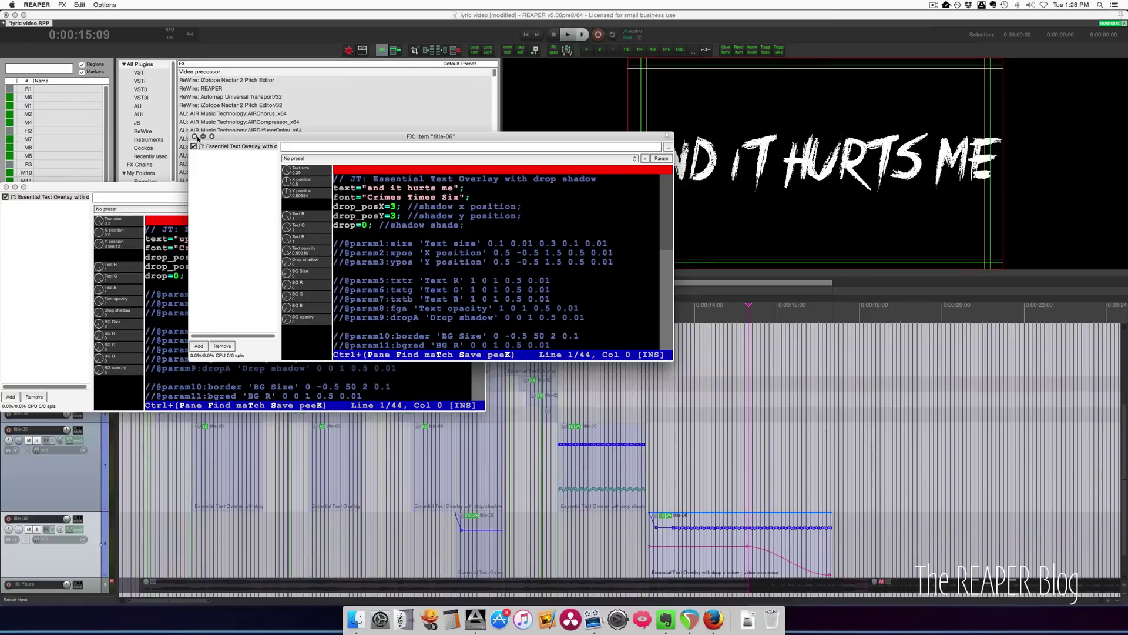
{"action": "left_click", "coordinate": [195, 136]}
{"action": "left_click", "coordinate": [7, 187]}
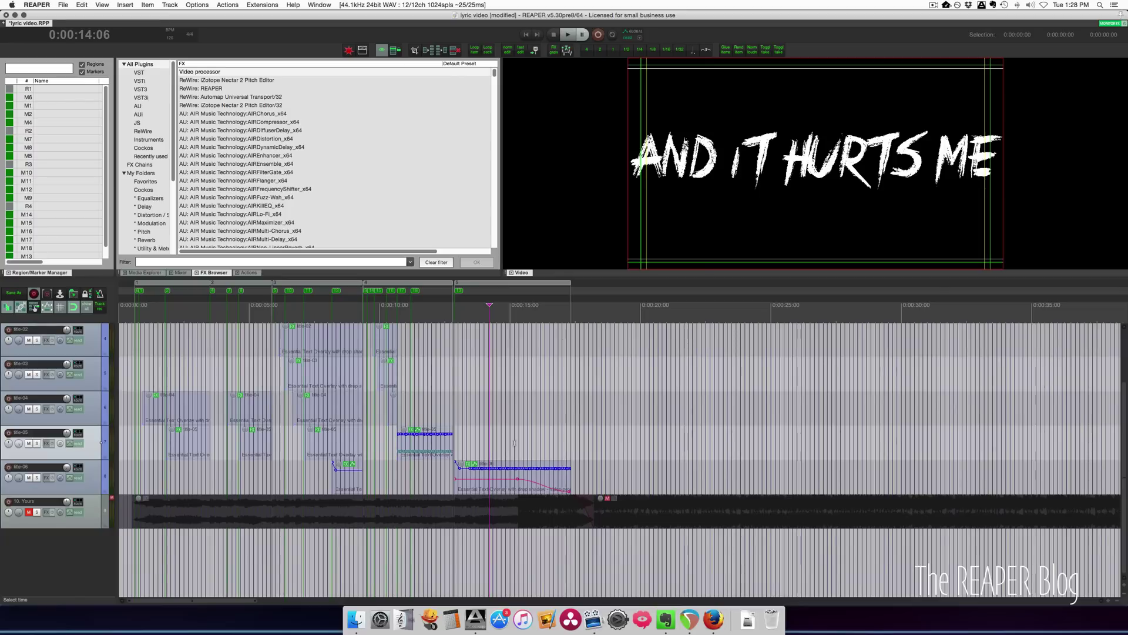
Unmute the Ice 1 background video track and bypass its effects.
{"action": "left_click", "coordinate": [474, 510]}
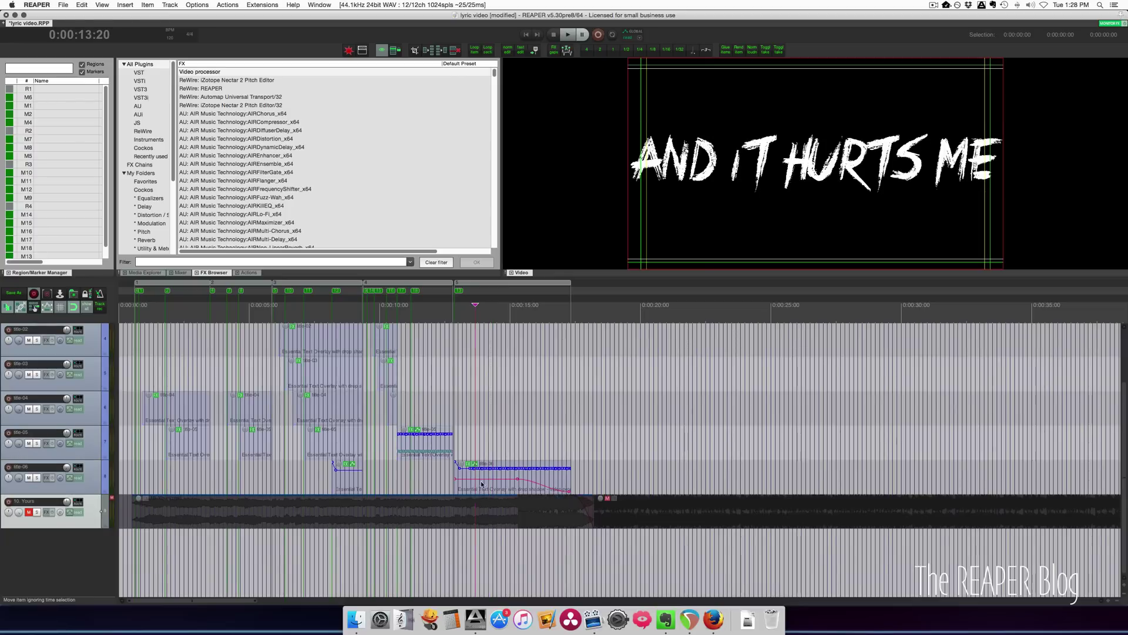
{"action": "scroll", "coordinate": [290, 392], "scroll_direction": "up", "scroll_amount": 3}
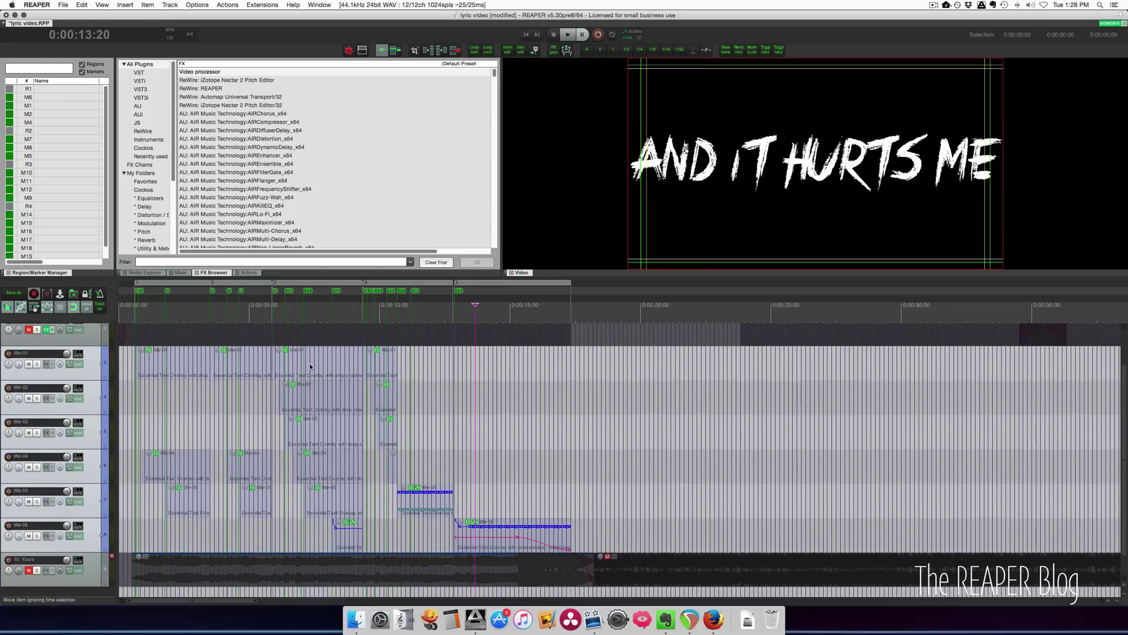
{"action": "scroll", "coordinate": [310, 367], "scroll_direction": "up", "scroll_amount": 2}
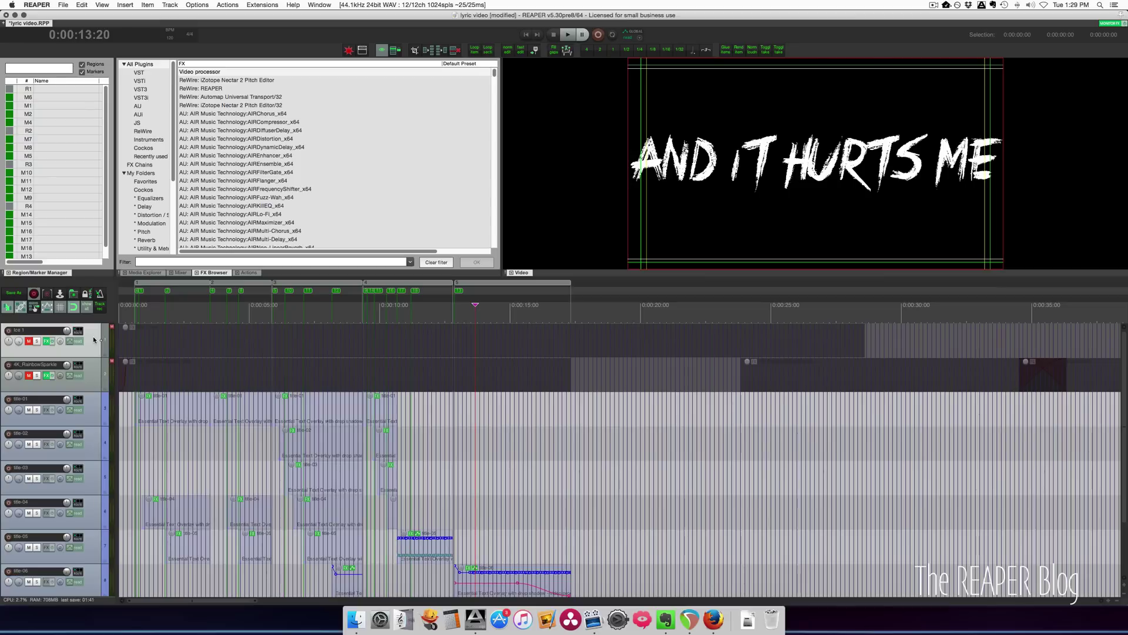
{"action": "left_click", "coordinate": [29, 341]}
{"action": "left_click", "coordinate": [46, 341]}
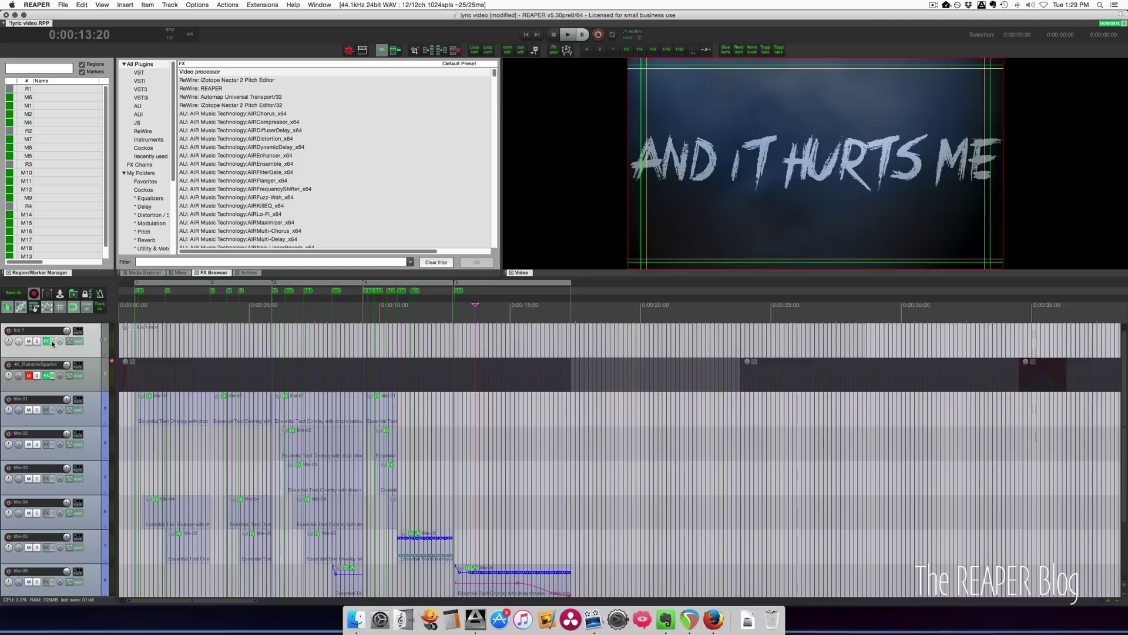
{"action": "left_click", "coordinate": [52, 342]}
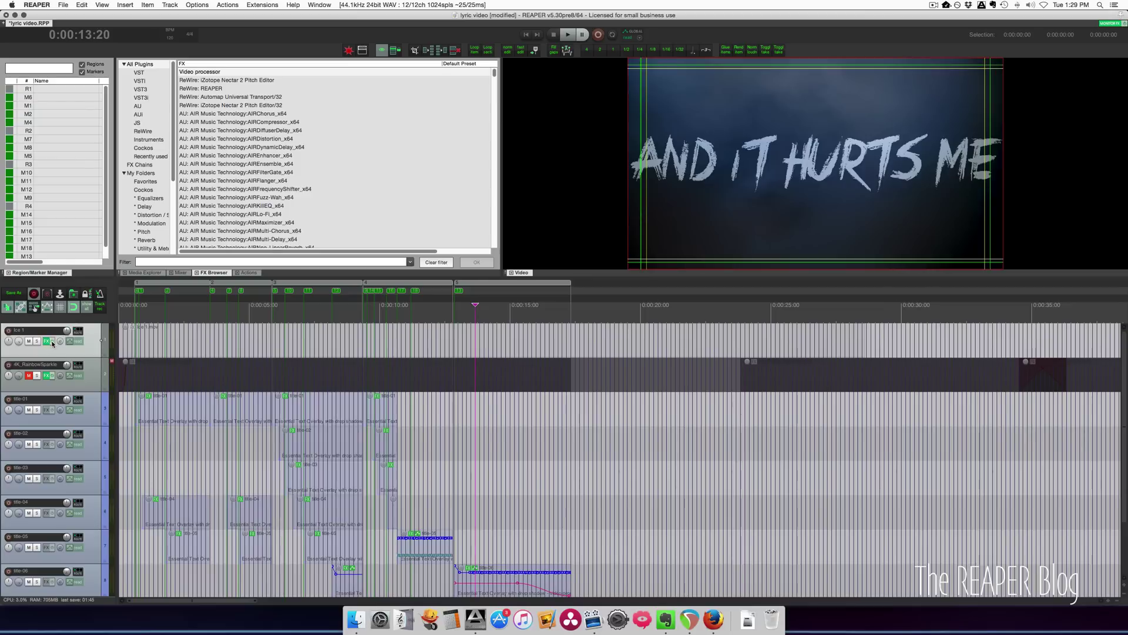
Unmute the 4K_RainbowSparkle background track and place the edit cursor at 0:00:03:00.
{"action": "left_click", "coordinate": [52, 375]}
{"action": "left_click", "coordinate": [29, 375]}
{"action": "left_click", "coordinate": [200, 372]}
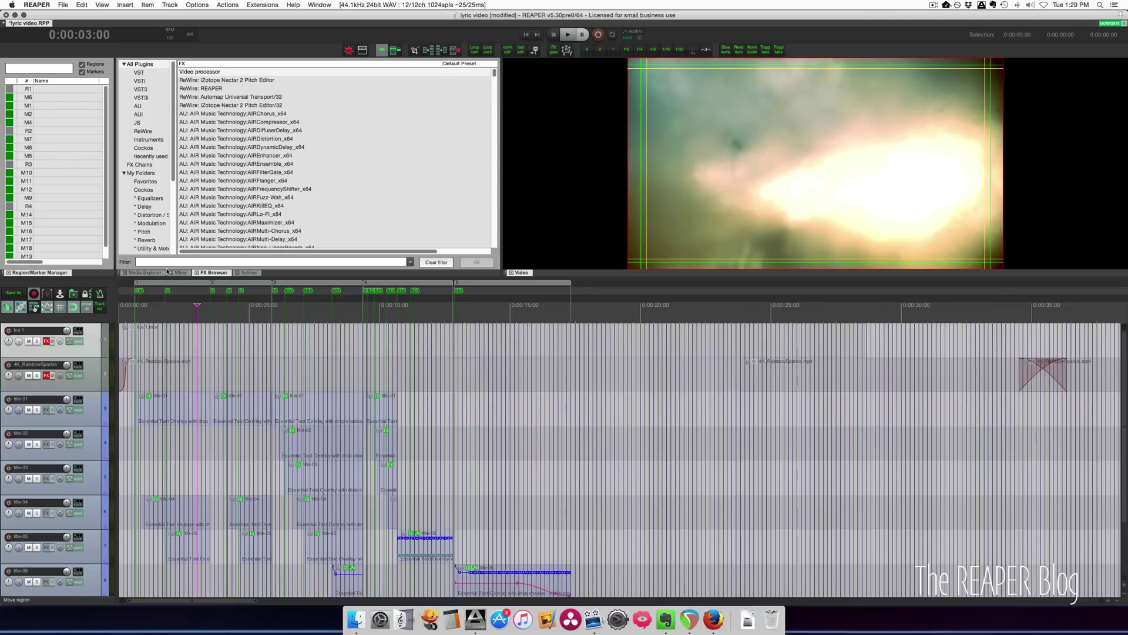
Browse to the project's Audio Files folder in the Media Explorer and go through its three video clips, ending on Ice 1.mov.
{"action": "left_click", "coordinate": [145, 273]}
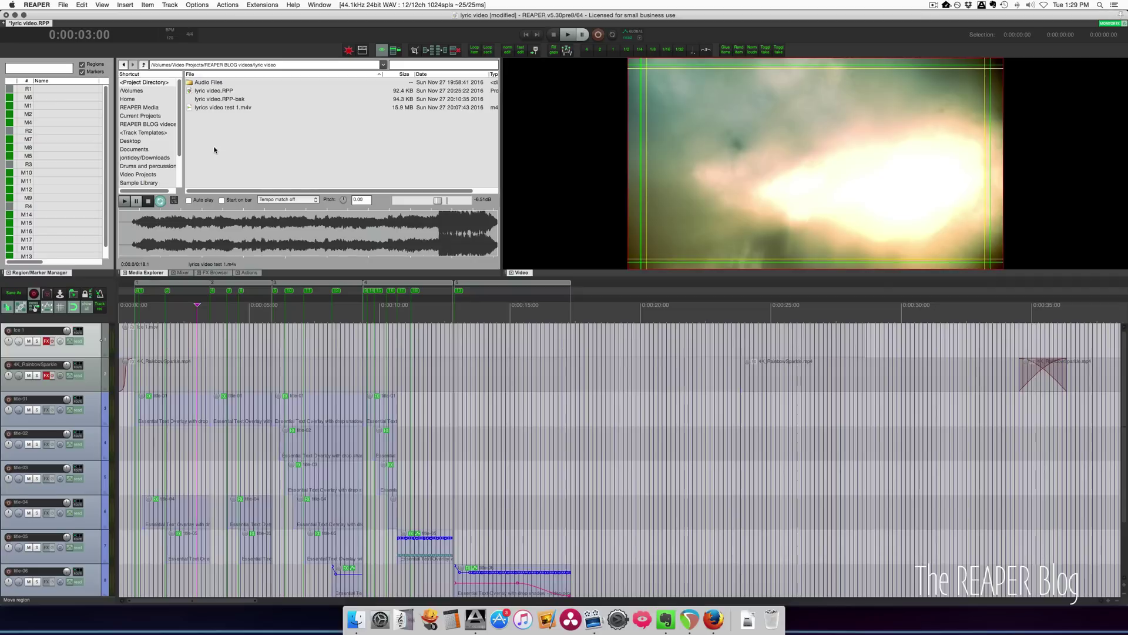
{"action": "double_click", "coordinate": [208, 83]}
{"action": "left_click", "coordinate": [221, 83]}
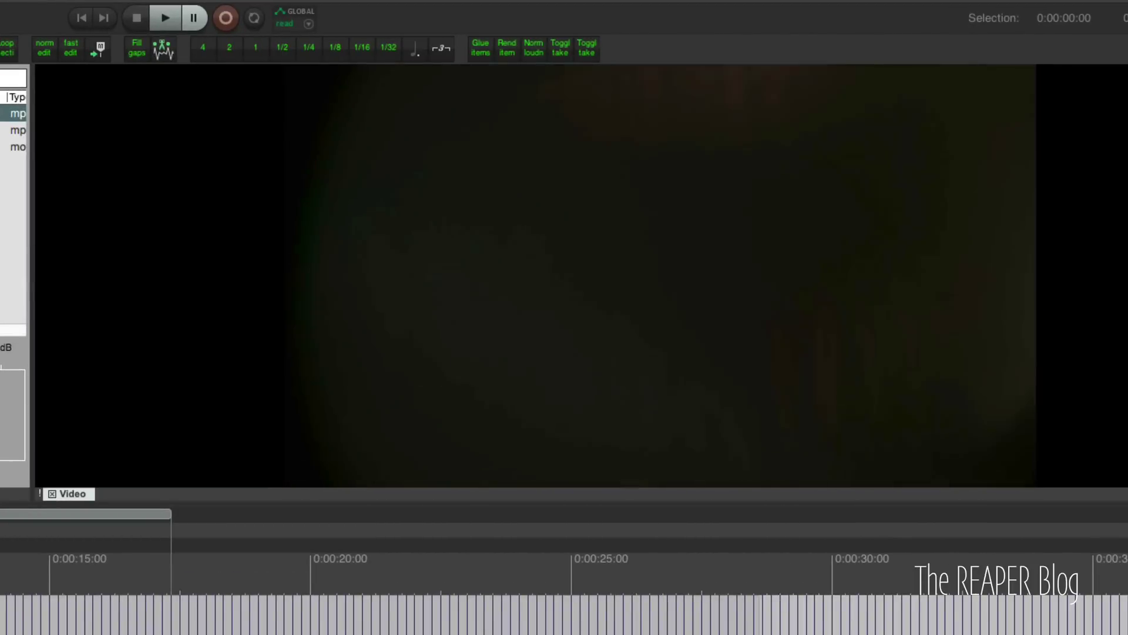
{"action": "left_click", "coordinate": [16, 130]}
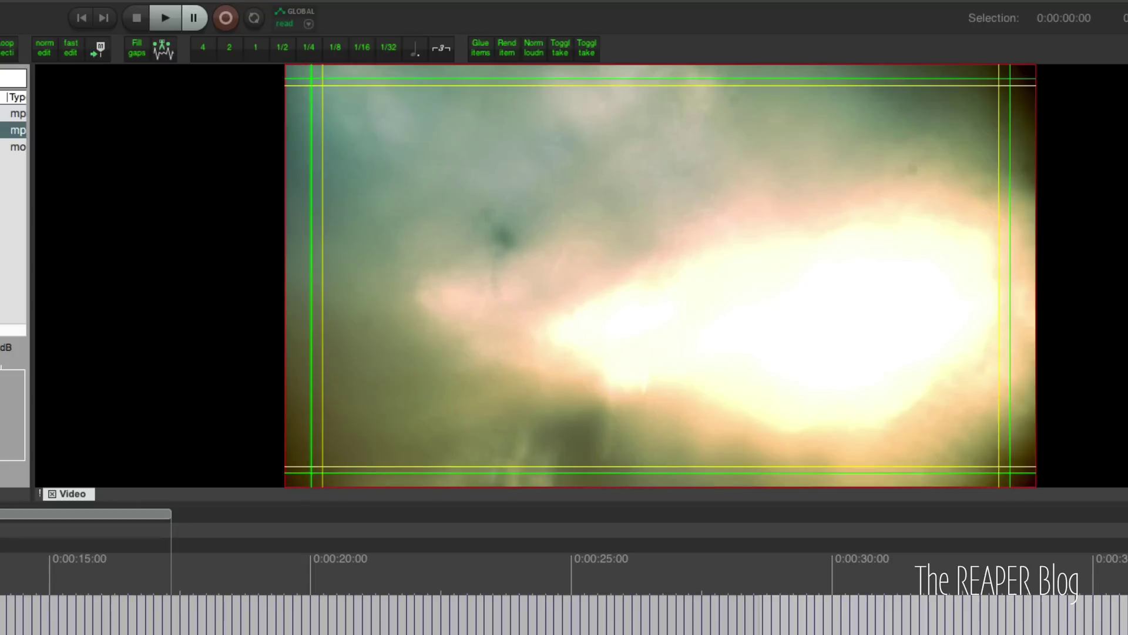
{"action": "left_click", "coordinate": [16, 147]}
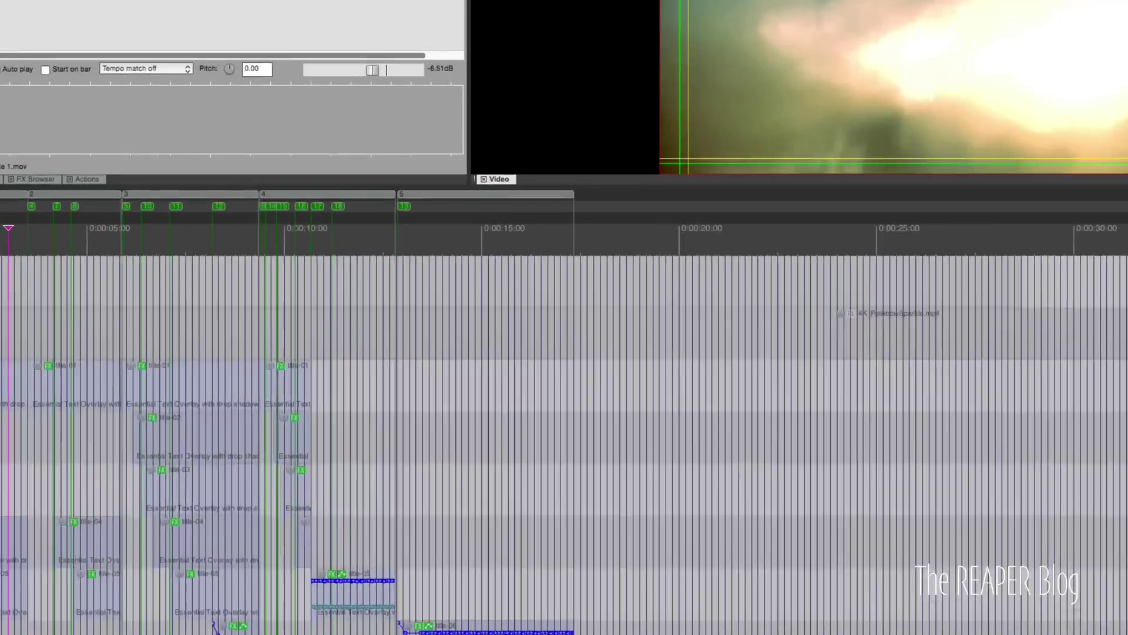
Open the Ice 1 track's effects and examine the auto-item vol/fade for video processor and the Item fades affect video preset.
{"action": "key", "text": "f"}
{"action": "left_click_drag", "start_coordinate": [155, 227], "coordinate": [258, 184]}
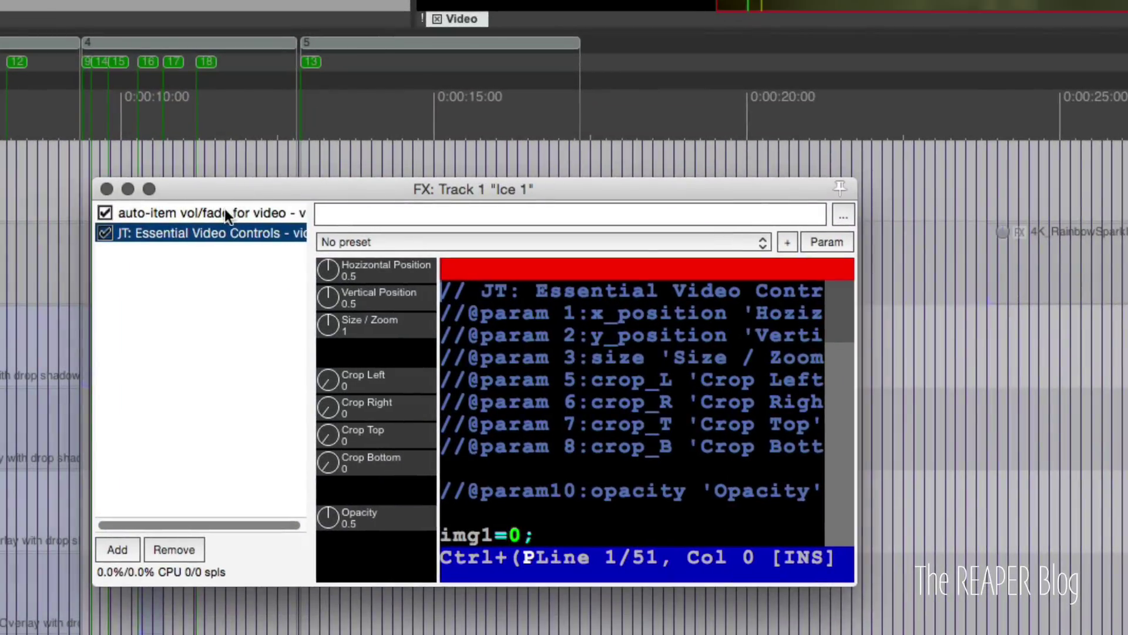
{"action": "left_click", "coordinate": [225, 211]}
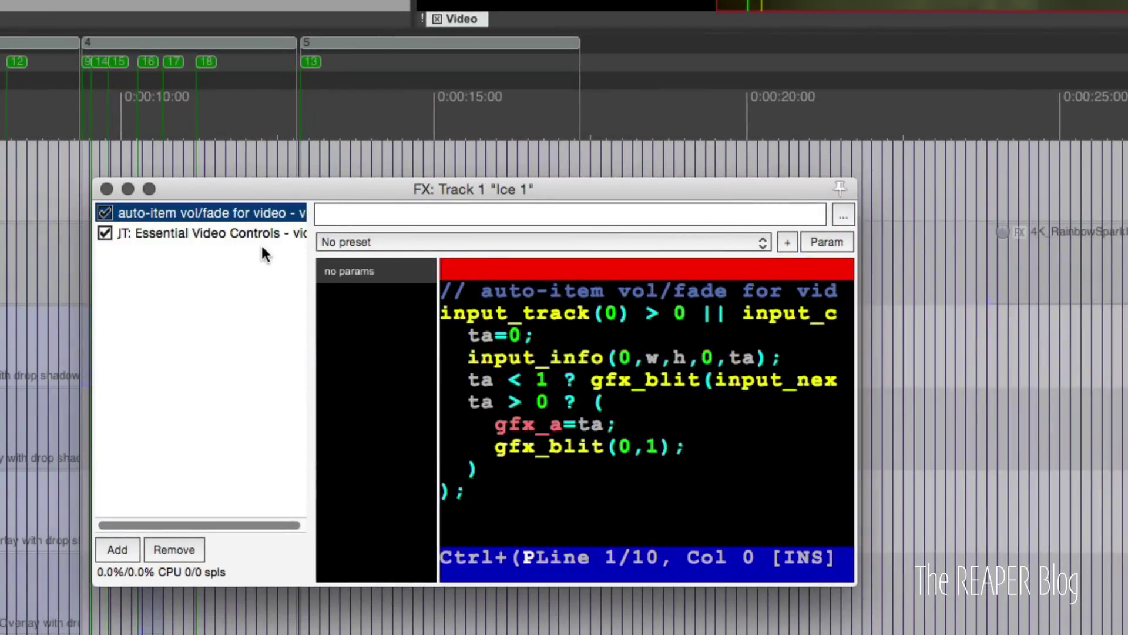
{"action": "left_click", "coordinate": [460, 244]}
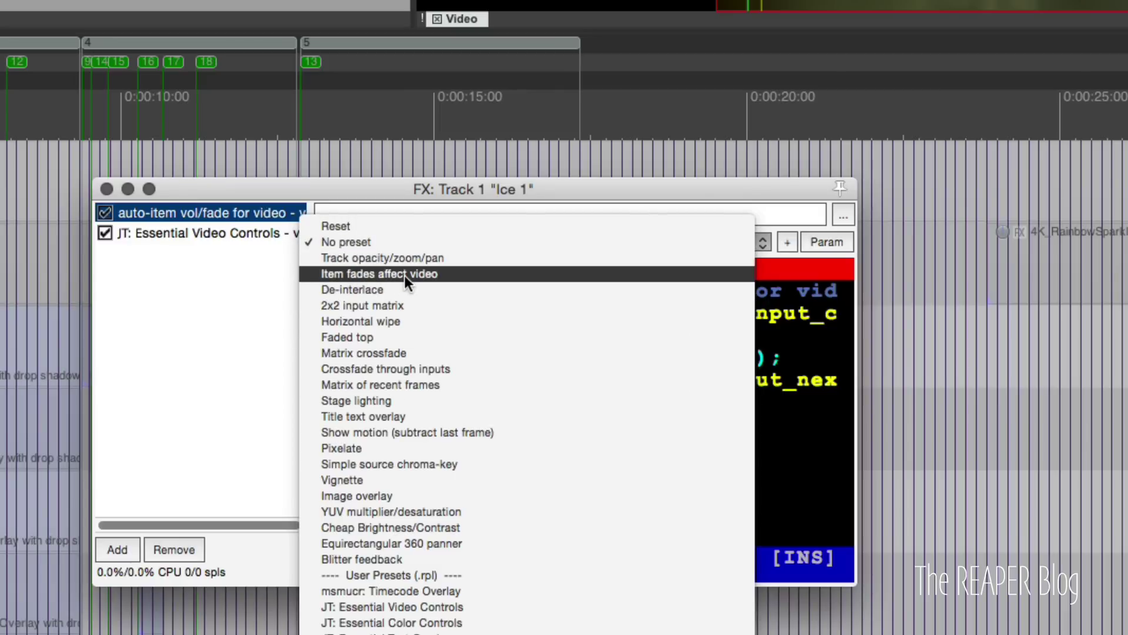
{"action": "left_click", "coordinate": [245, 293]}
Move the effects window clear of the tracks and examine the crossfades between the repeated 4K_RainbowSparkle clips.
{"action": "left_click_drag", "start_coordinate": [712, 190], "coordinate": [626, 436]}
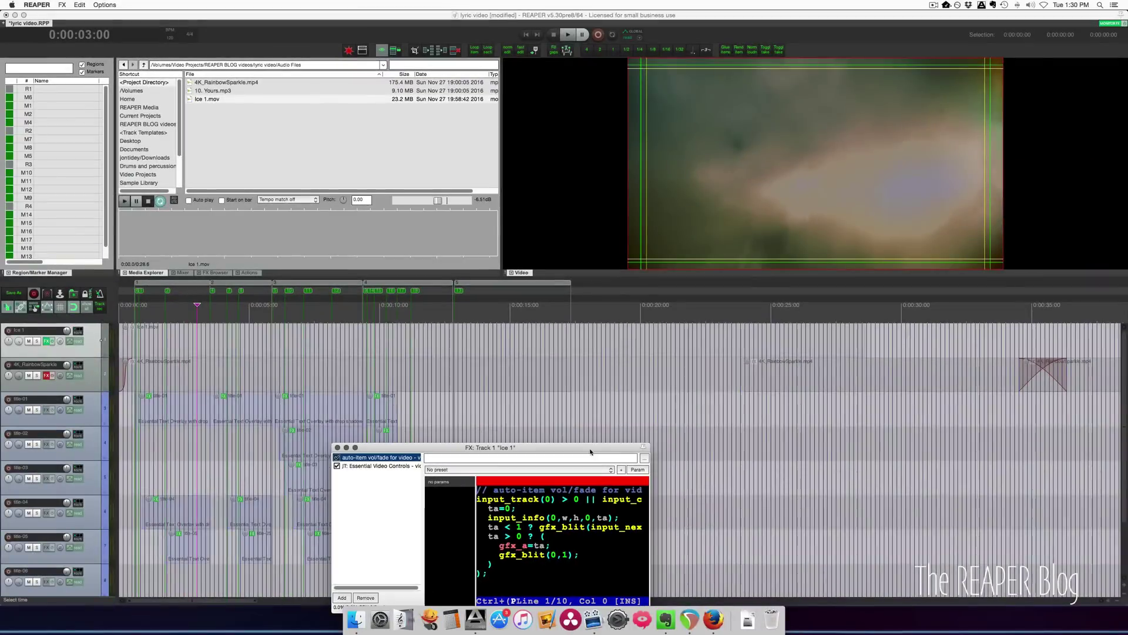
{"action": "left_click", "coordinate": [602, 381]}
{"action": "scroll", "coordinate": [601, 380], "scroll_direction": "down", "scroll_amount": 3}
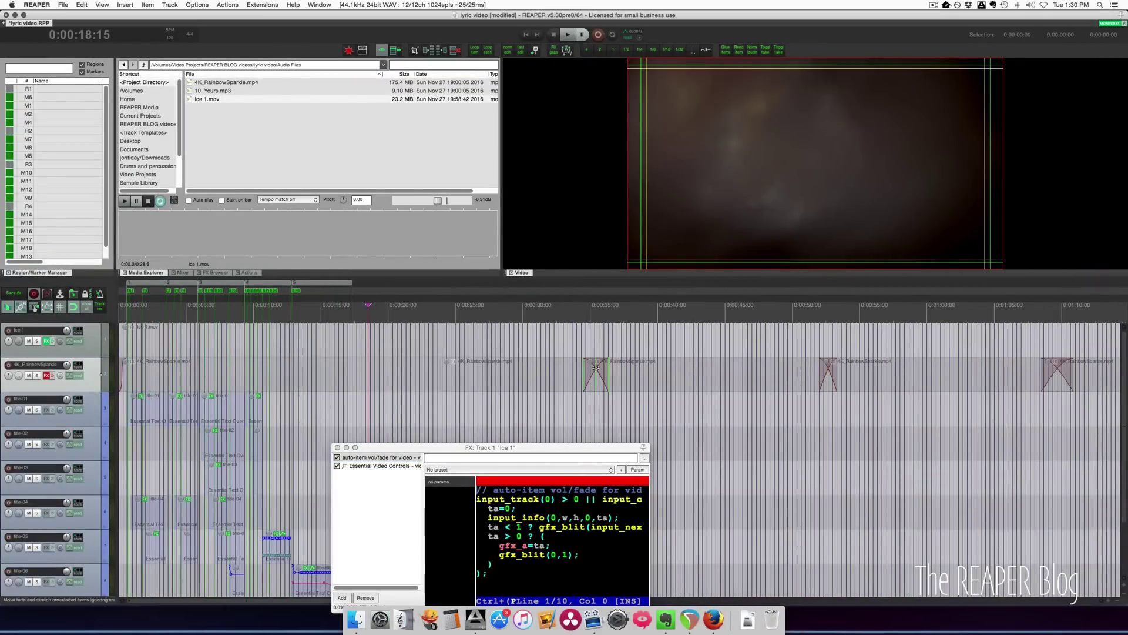
{"action": "left_click", "coordinate": [596, 368]}
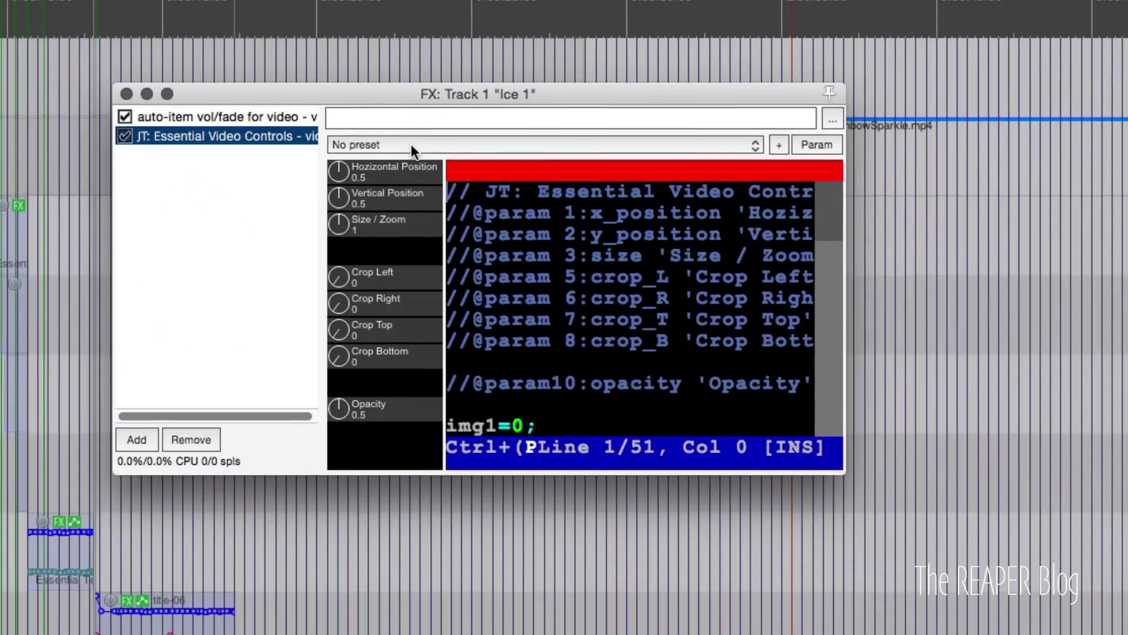
Examine the presets and the Opacity parameter of Ice 1's JT: Essential Video Controls, and close the effects window.
{"action": "left_click", "coordinate": [397, 148]}
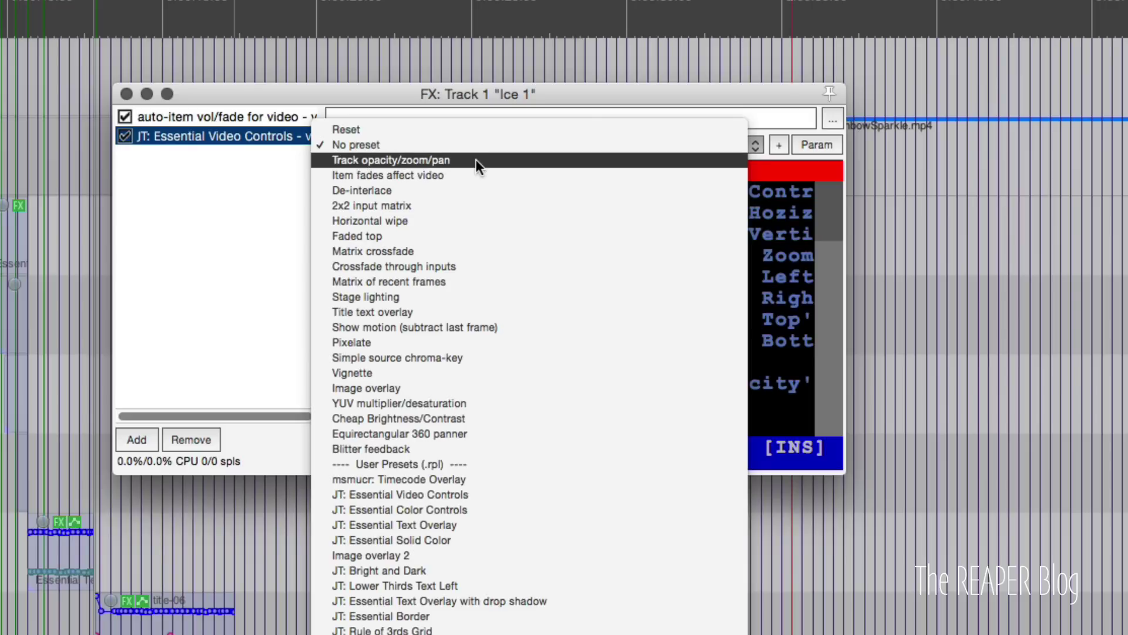
{"action": "left_click", "coordinate": [228, 188]}
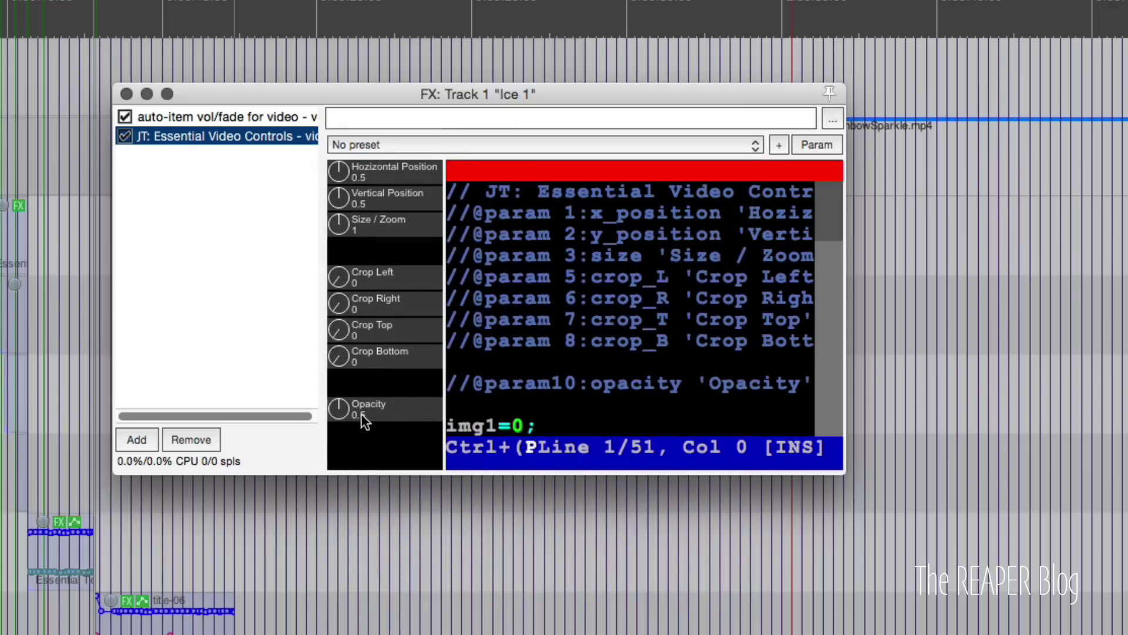
{"action": "left_click", "coordinate": [126, 93]}
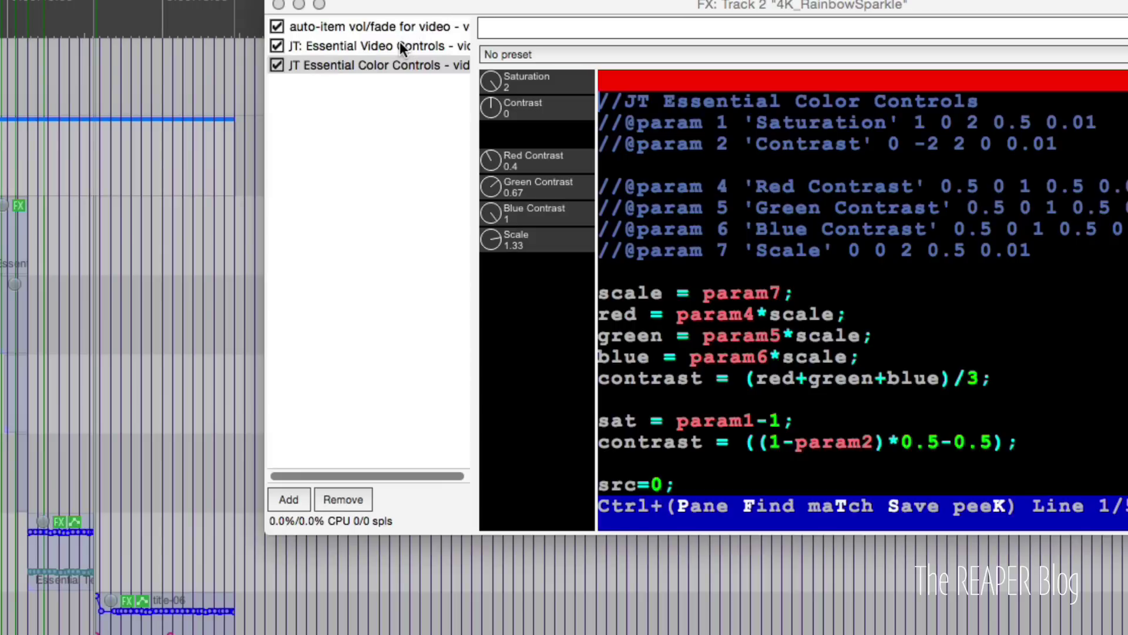
Review the video and color control effects on the 4K_RainbowSparkle track and toggle JT Essential Color Controls to compare the image.
{"action": "left_click", "coordinate": [400, 46]}
{"action": "left_click", "coordinate": [402, 65]}
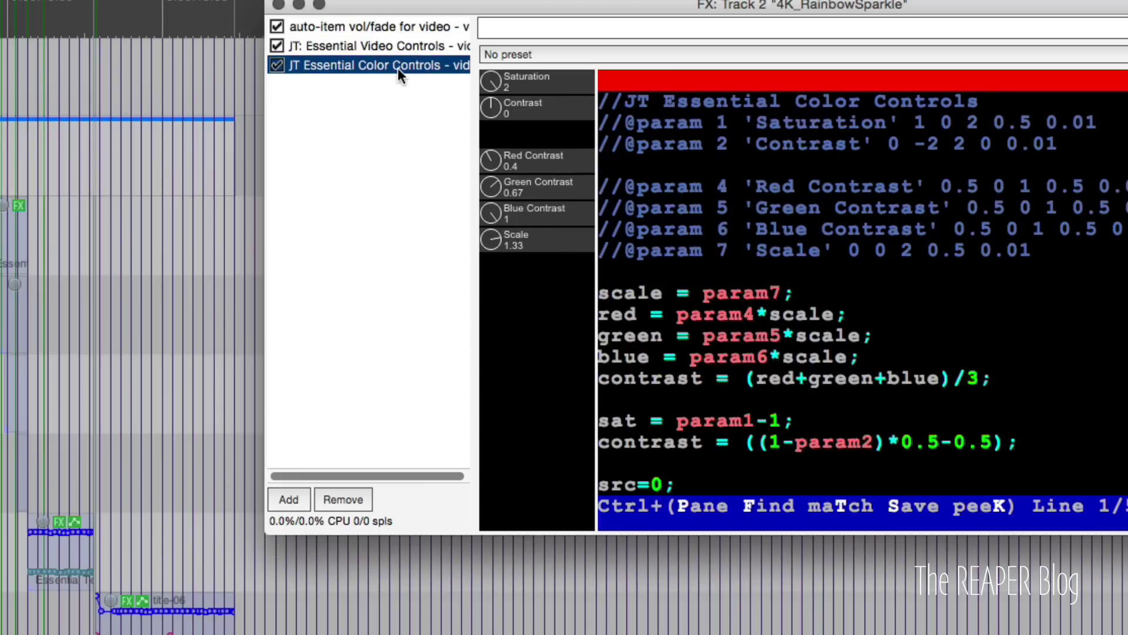
{"action": "left_click", "coordinate": [556, 309]}
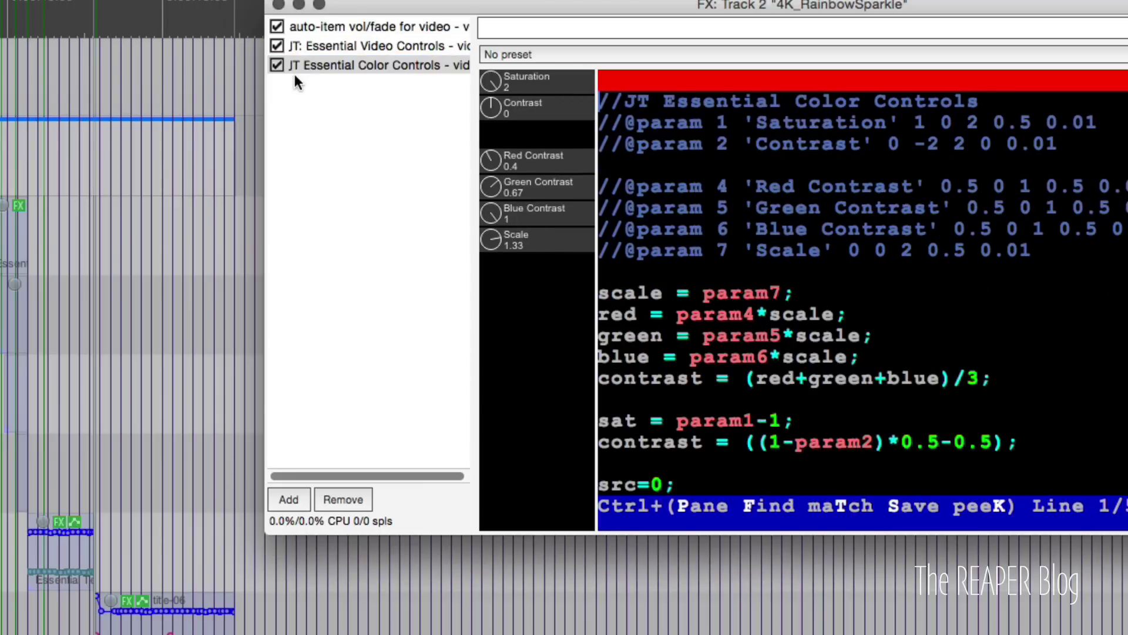
{"action": "left_click", "coordinate": [277, 66]}
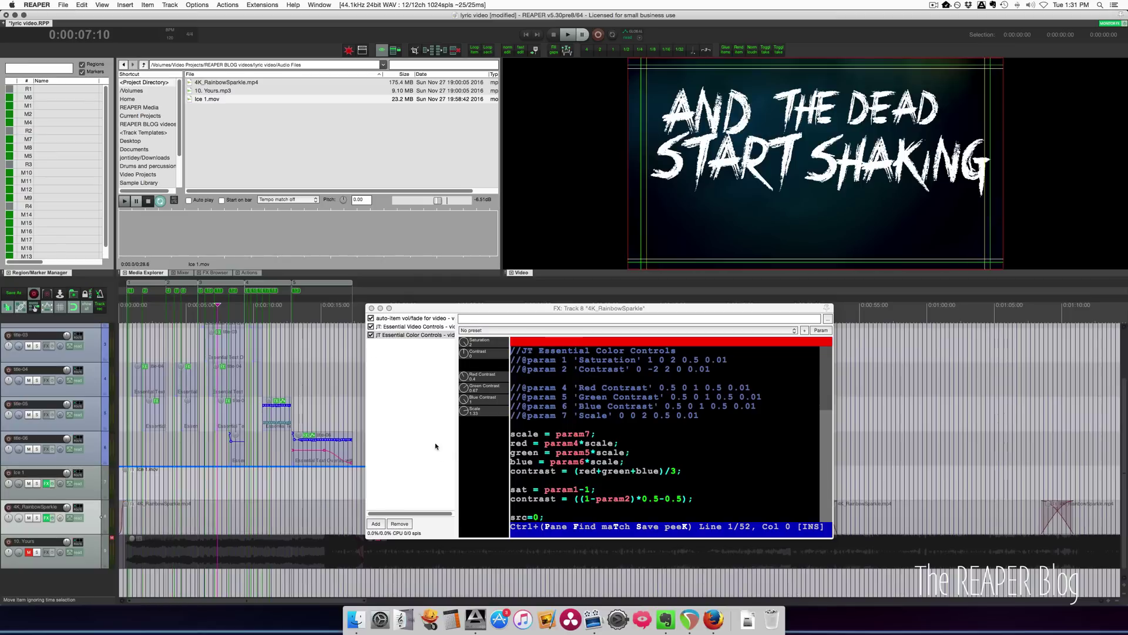
Show the JT: Essential Video Controls settings of 4K_RainbowSparkle and preview the video from 0:00:02:00.
{"action": "left_click", "coordinate": [413, 336]}
{"action": "left_click", "coordinate": [421, 328]}
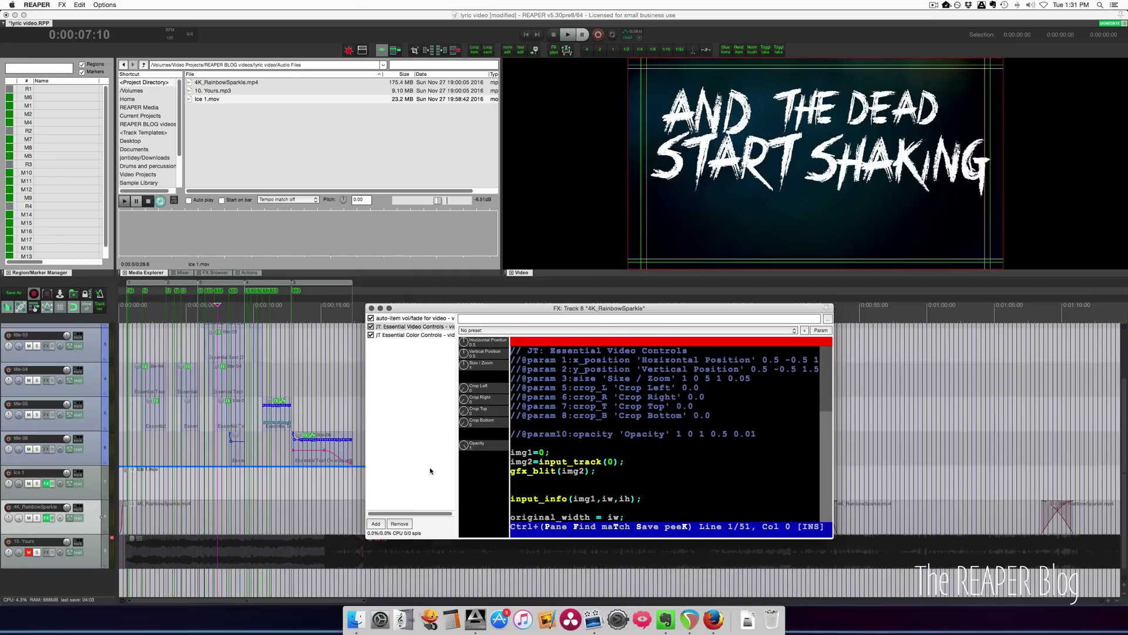
{"action": "left_click", "coordinate": [174, 523]}
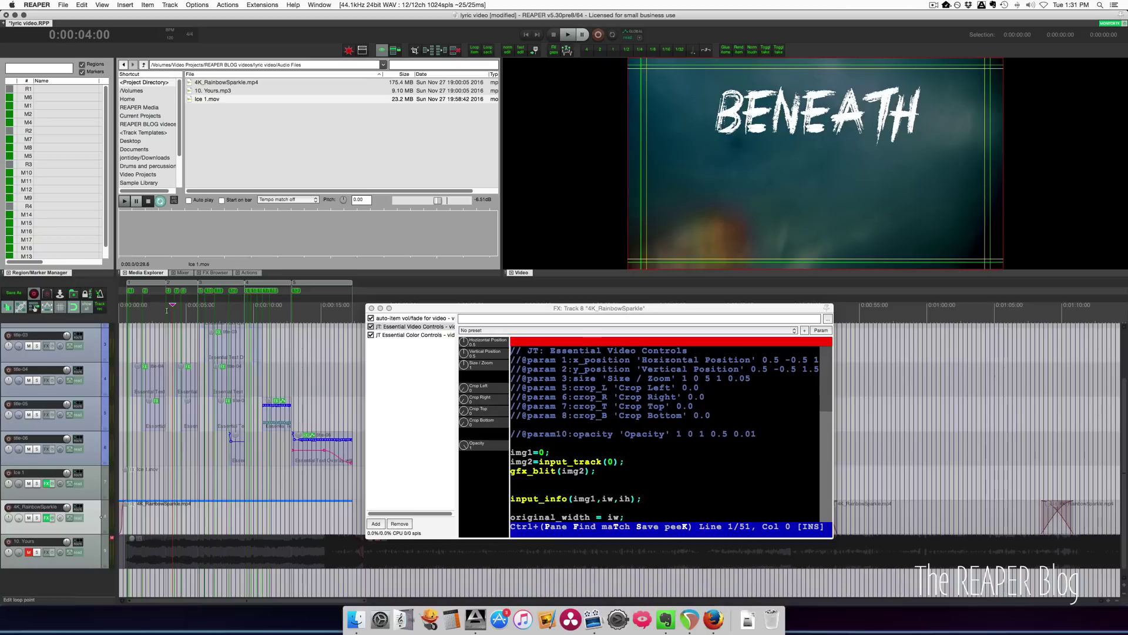
{"action": "left_click", "coordinate": [146, 305]}
{"action": "key", "text": "space"}
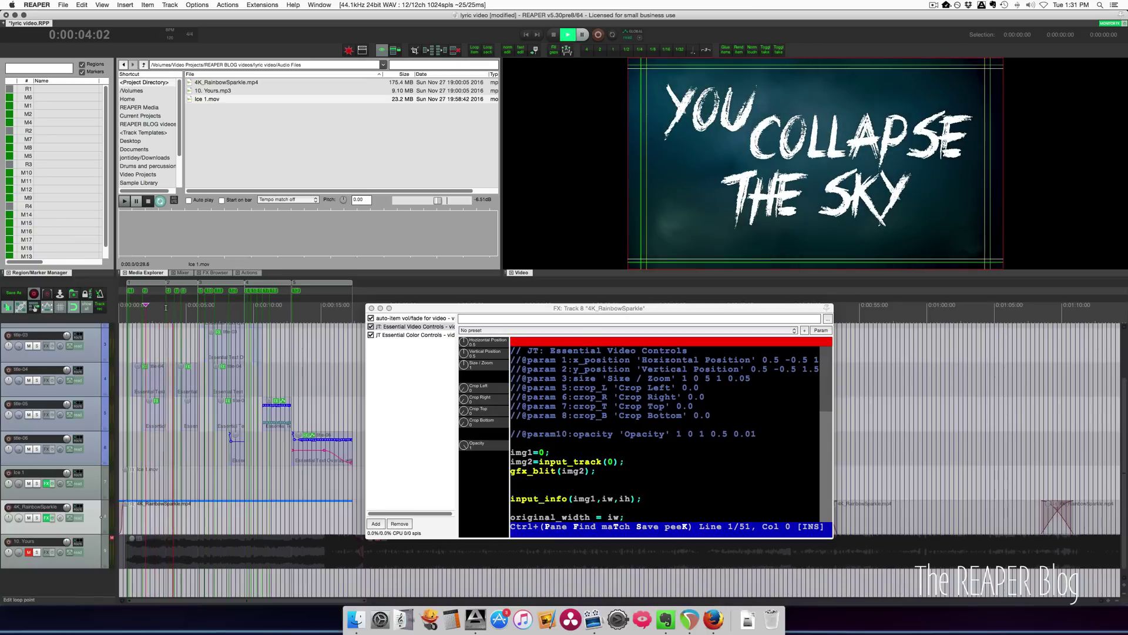
{"action": "key", "text": "space"}
{"action": "left_click", "coordinate": [438, 360]}
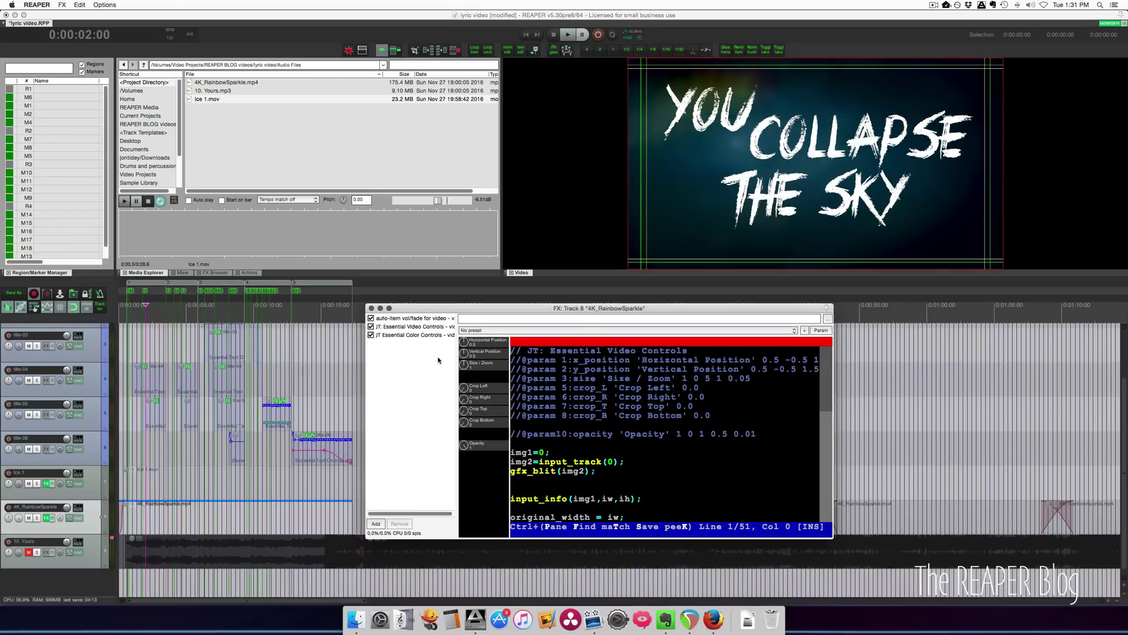
{"action": "left_click", "coordinate": [405, 357]}
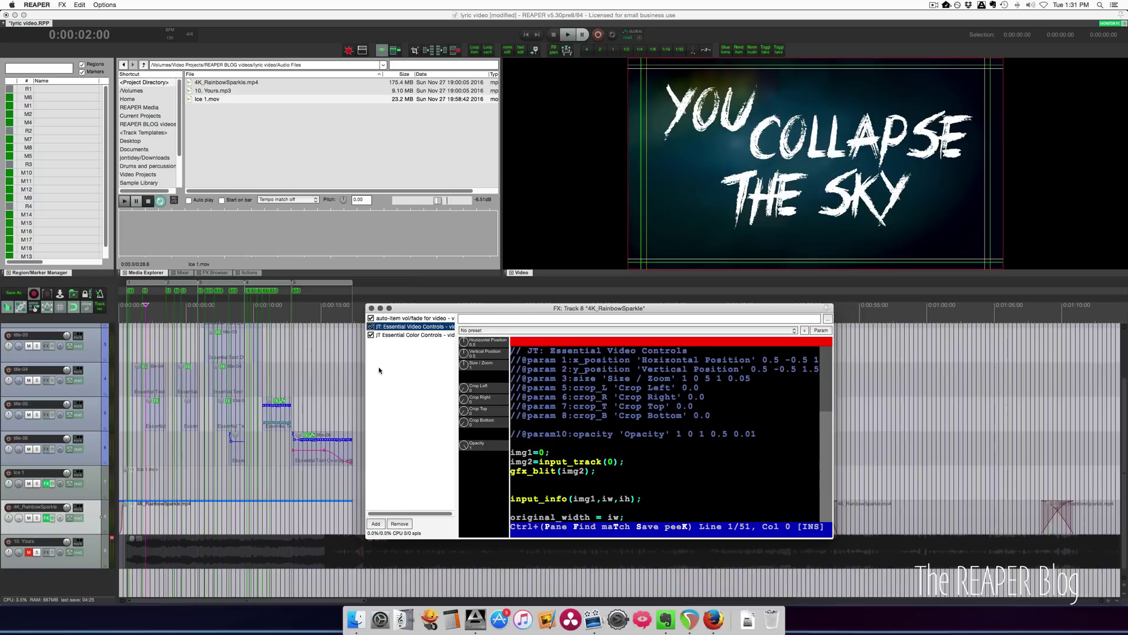
Bypass the effects on the 4K_RainbowSparkle and Ice 1 tracks, select the Ice 1 clip and close the effects window.
{"action": "left_click", "coordinate": [52, 517]}
{"action": "left_click", "coordinate": [51, 483]}
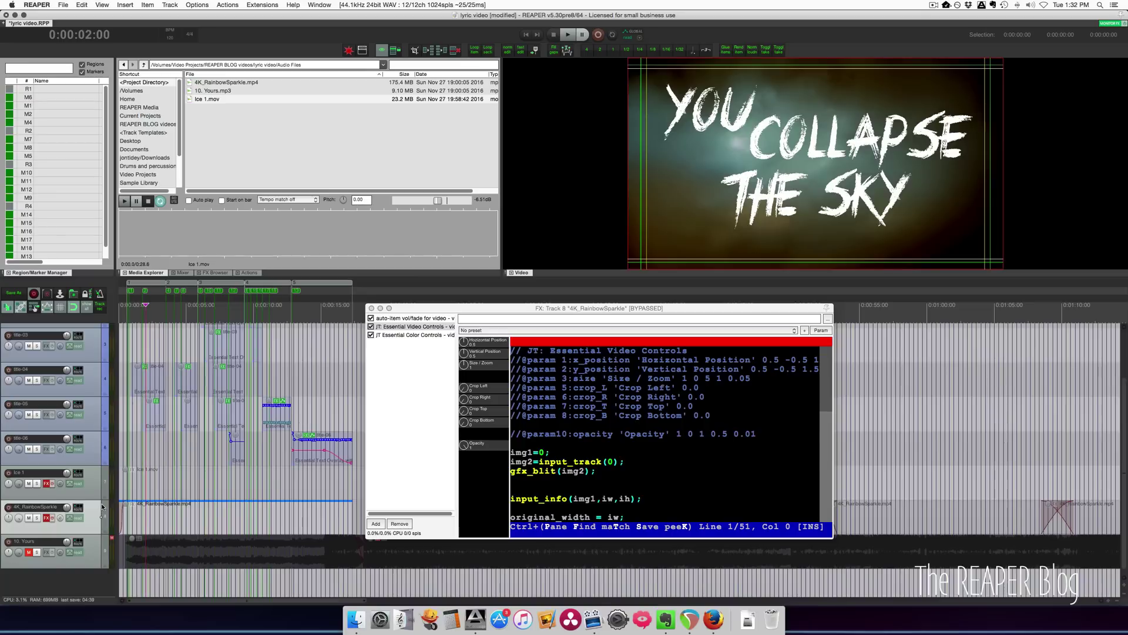
{"action": "left_click", "coordinate": [154, 486]}
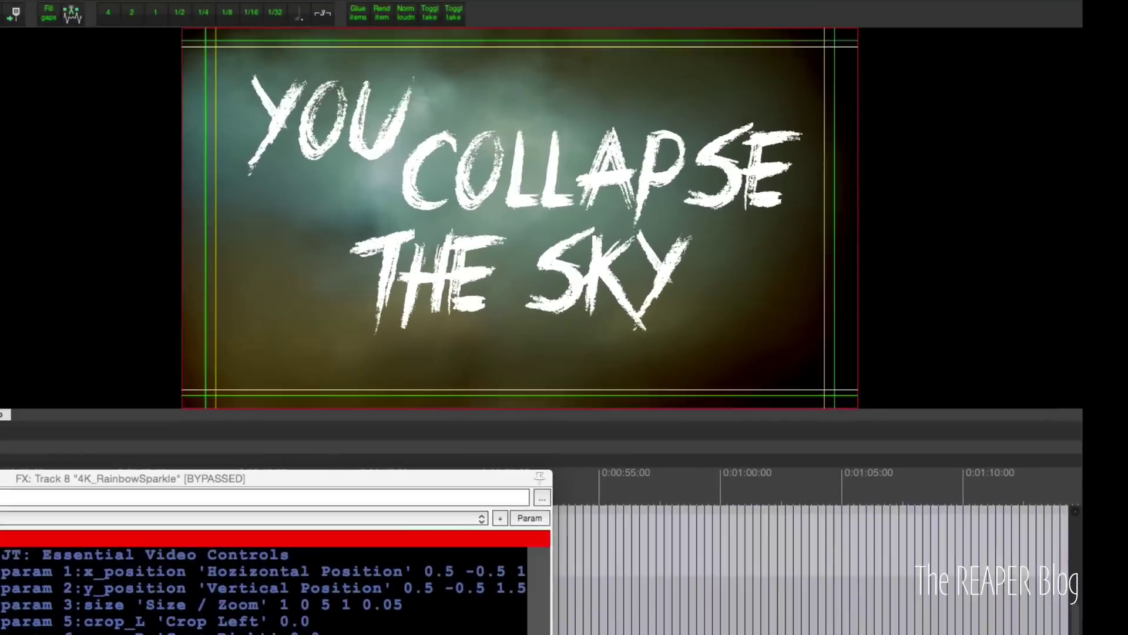
{"action": "key", "text": "Escape"}
{"action": "key", "text": "space"}
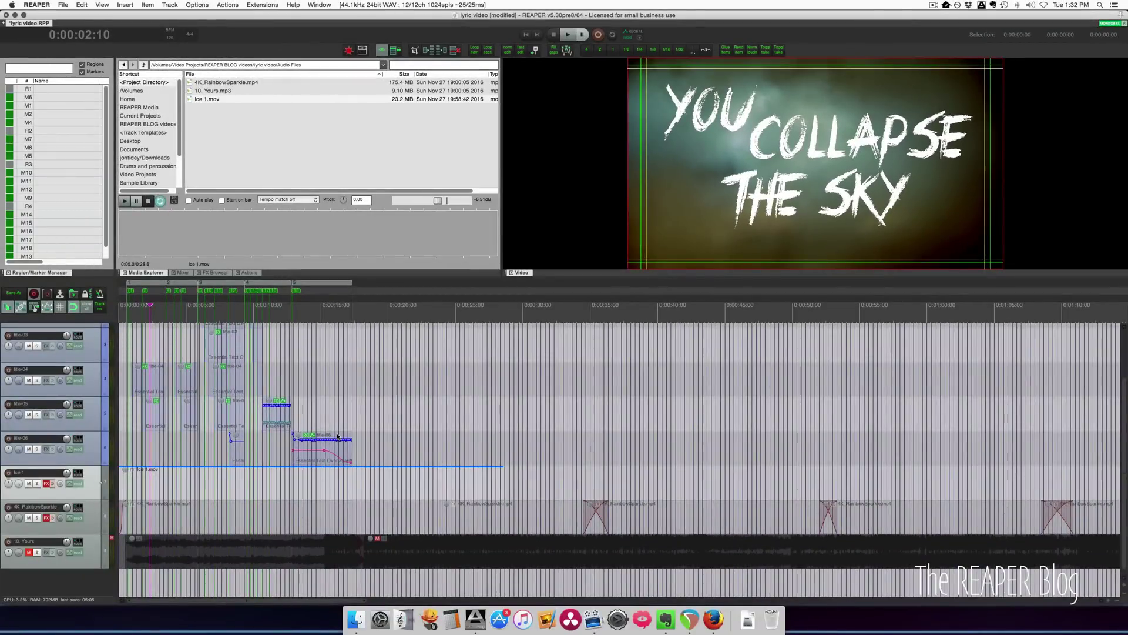
Make a time selection from the project start to 0:00:17:20 and place the edit cursor at 0:00:01:09.
{"action": "left_click_drag", "start_coordinate": [356, 341], "coordinate": [89, 337]}
{"action": "scroll", "coordinate": [91, 336], "scroll_direction": "down", "scroll_amount": 5}
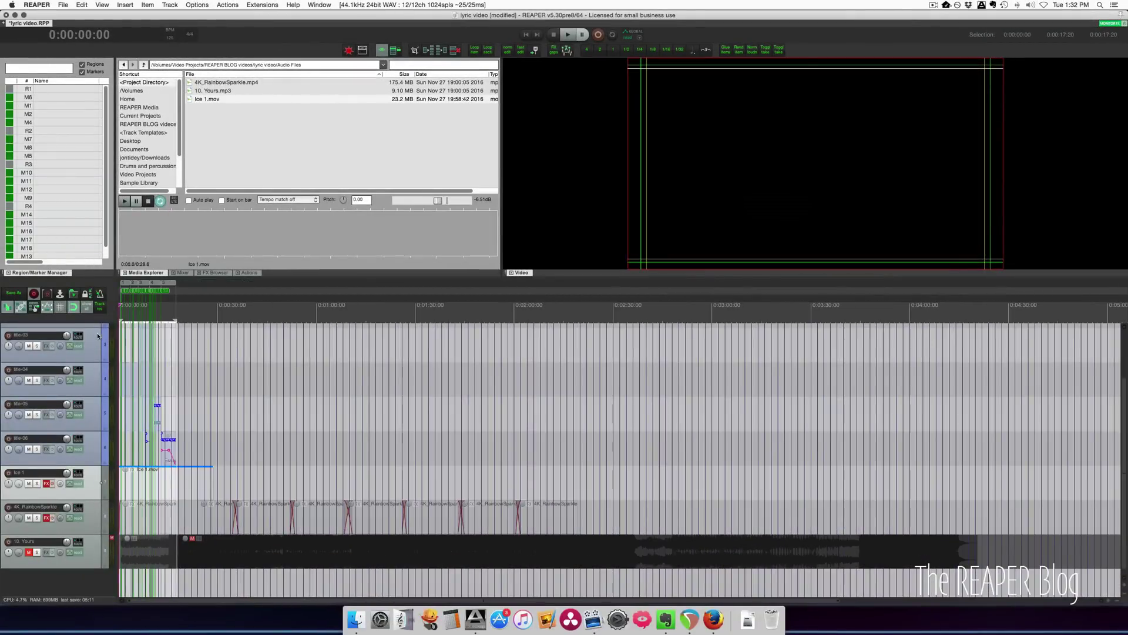
{"action": "scroll", "coordinate": [124, 338], "scroll_direction": "up", "scroll_amount": 10}
{"action": "scroll", "coordinate": [124, 336], "scroll_direction": "down", "scroll_amount": 4}
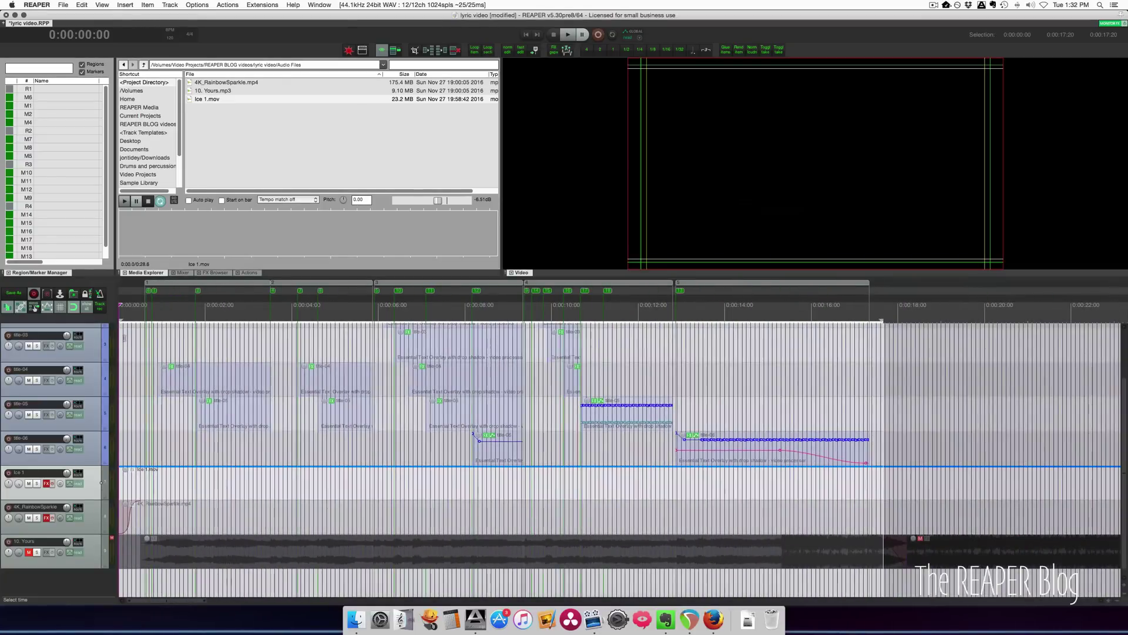
{"action": "left_click", "coordinate": [174, 335]}
{"action": "scroll", "coordinate": [174, 335], "scroll_direction": "right", "scroll_amount": 1}
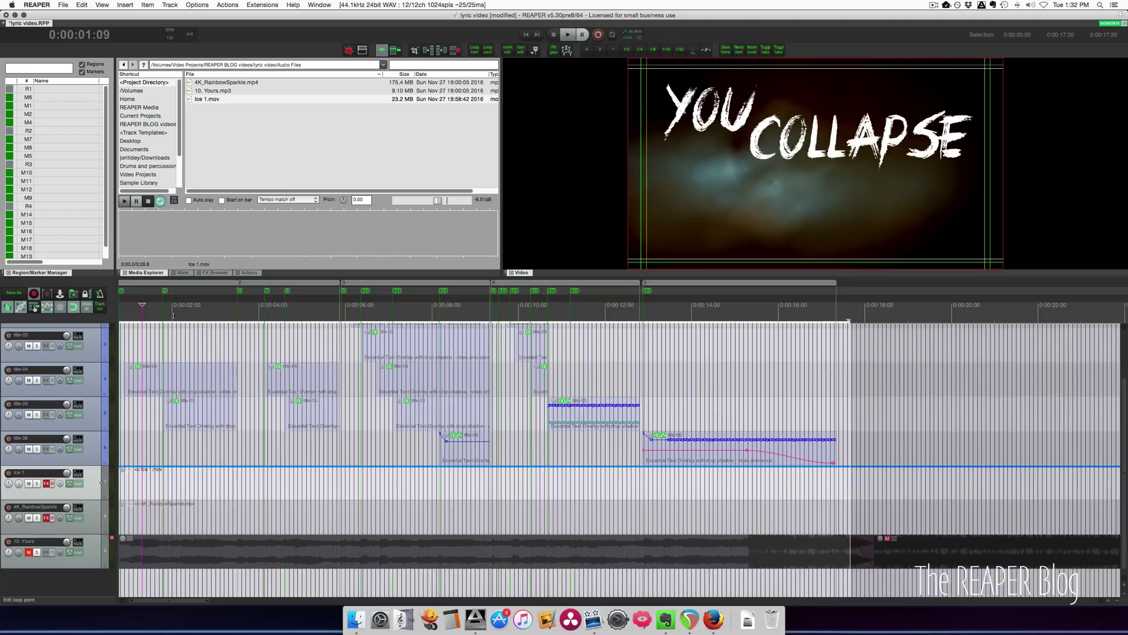